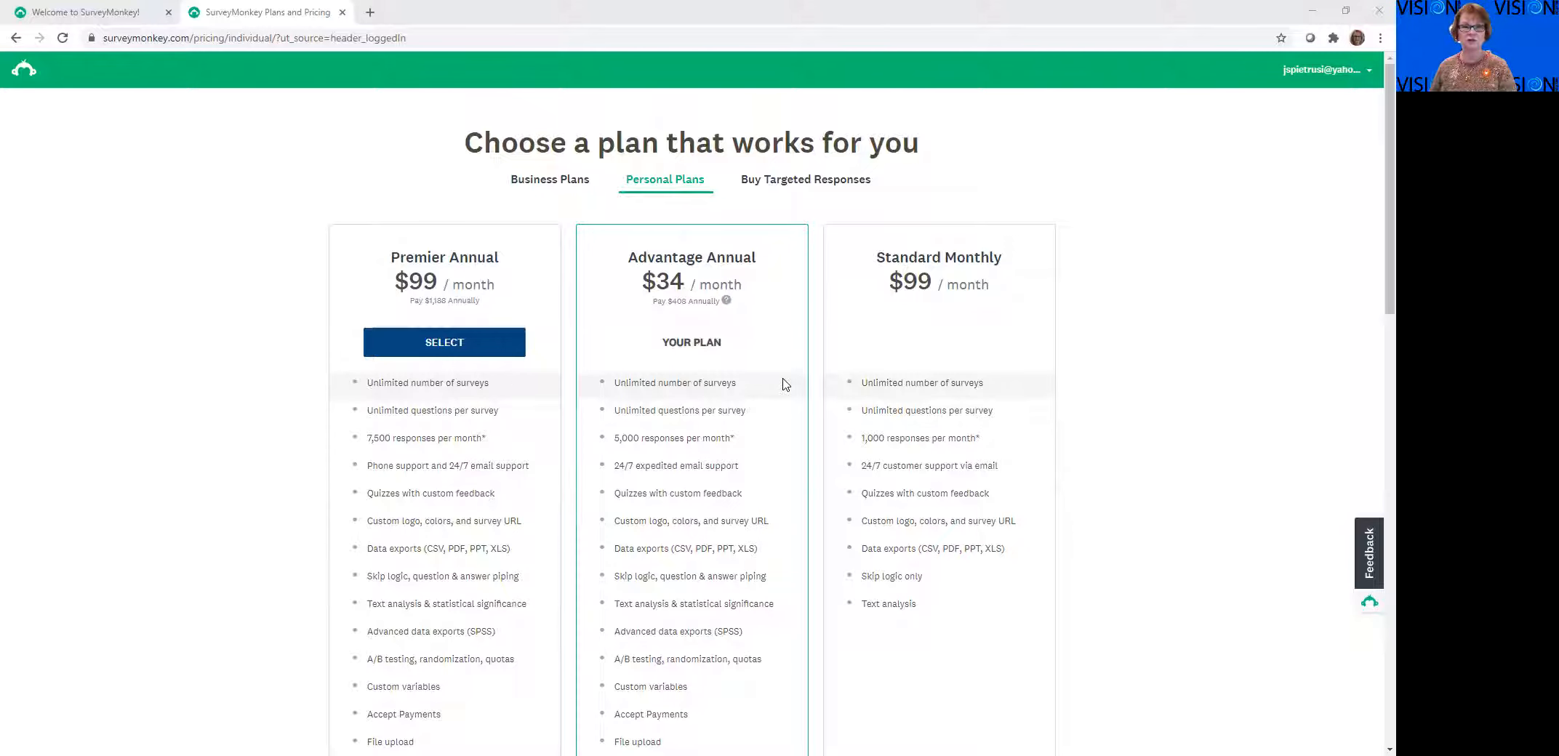
Make a copy of the survey "Club Visioning Voting Exercise Round 1 template" from the survey list
click(120, 13)
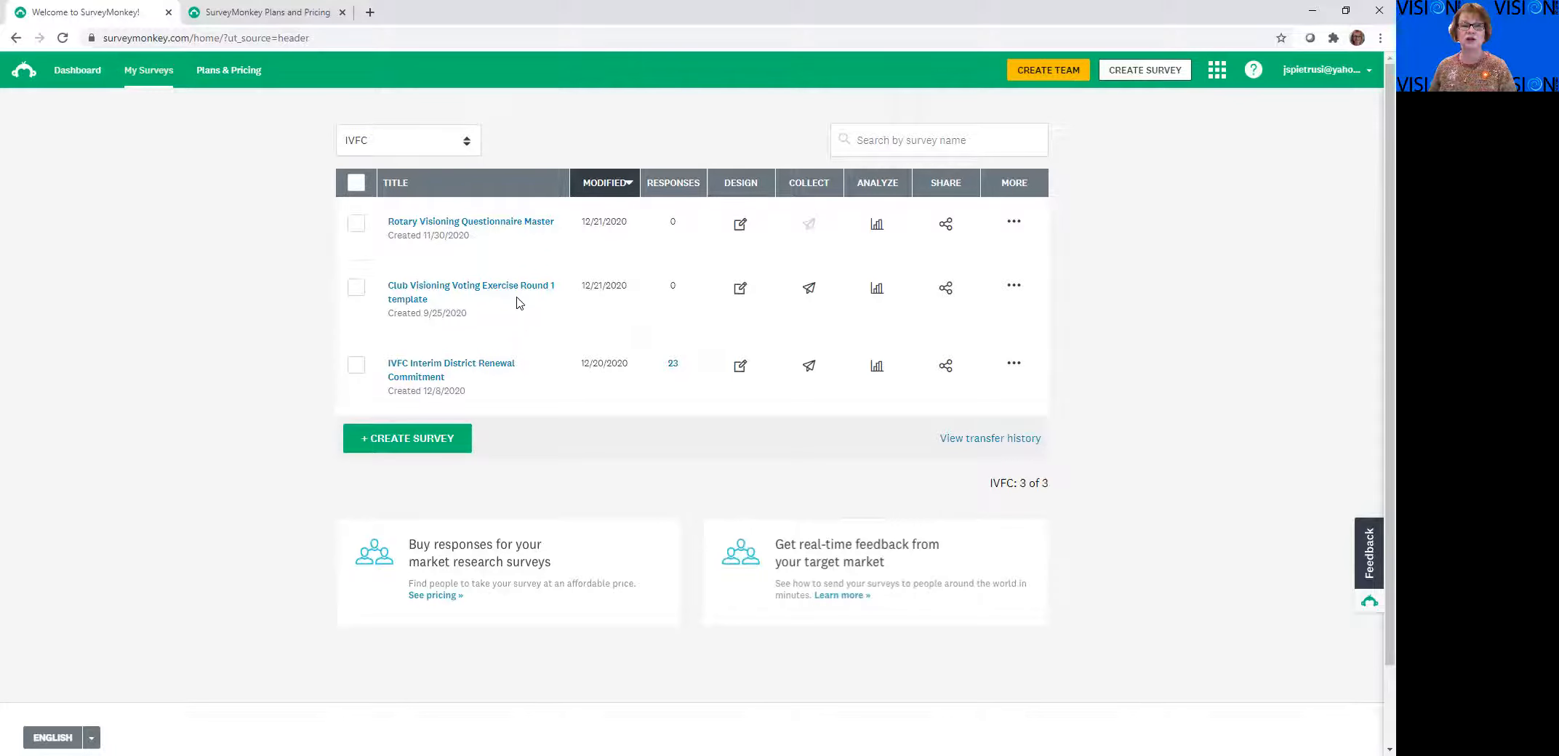
click(1014, 287)
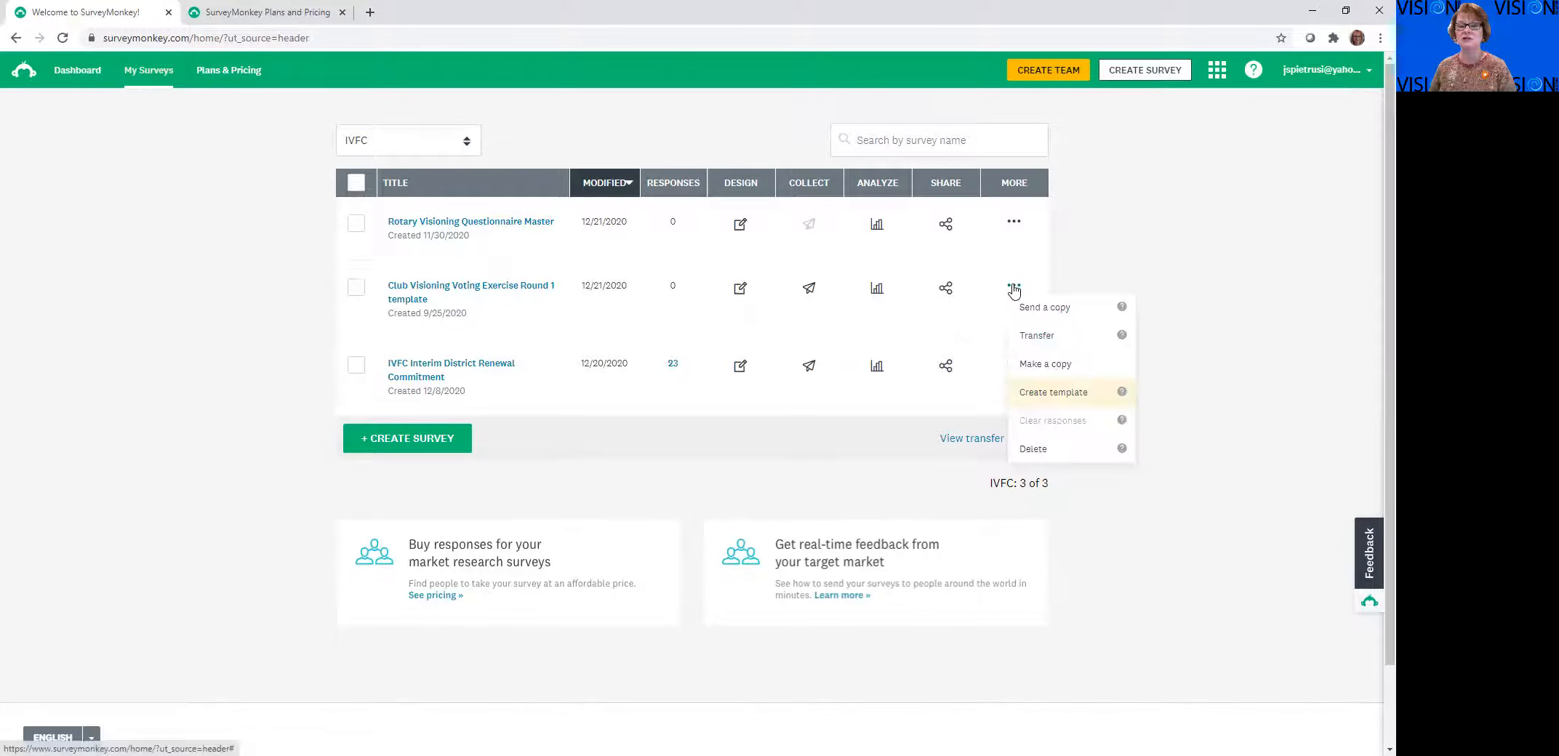
click(1035, 365)
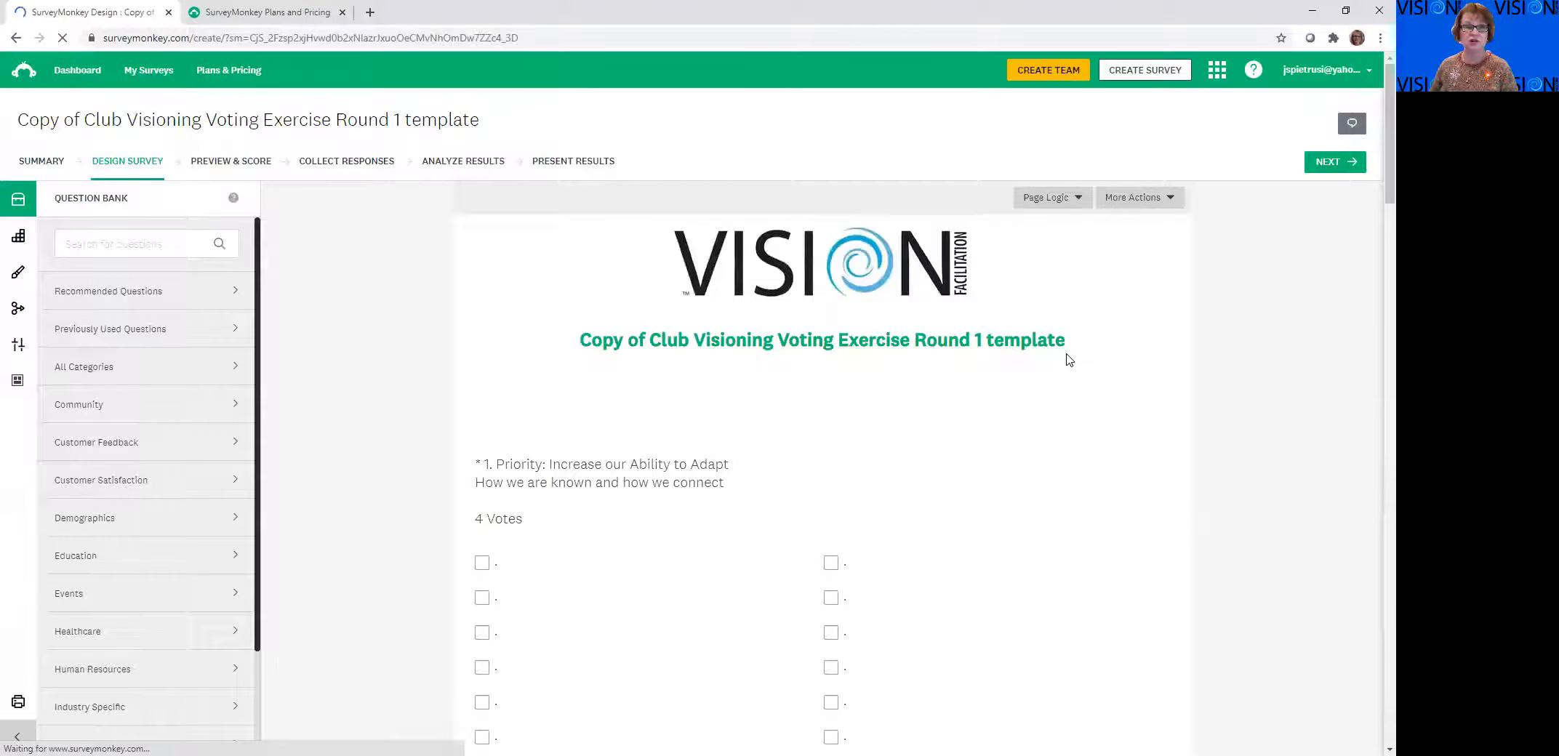
Change the copied survey's title to "ABC Rotary Club Visioning Voting Exercise Round 1" and save it
click(1147, 341)
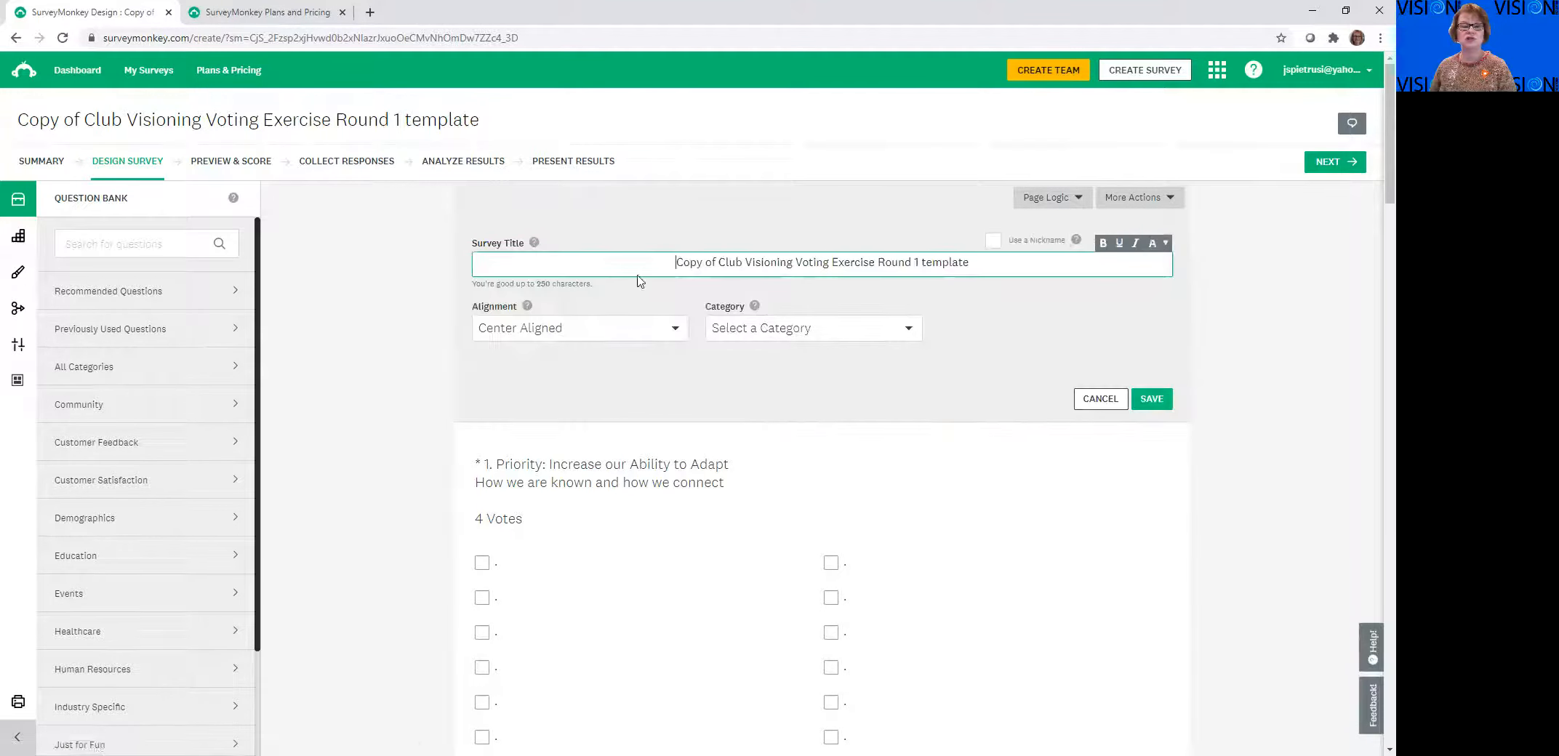
drag(678, 260, 719, 263)
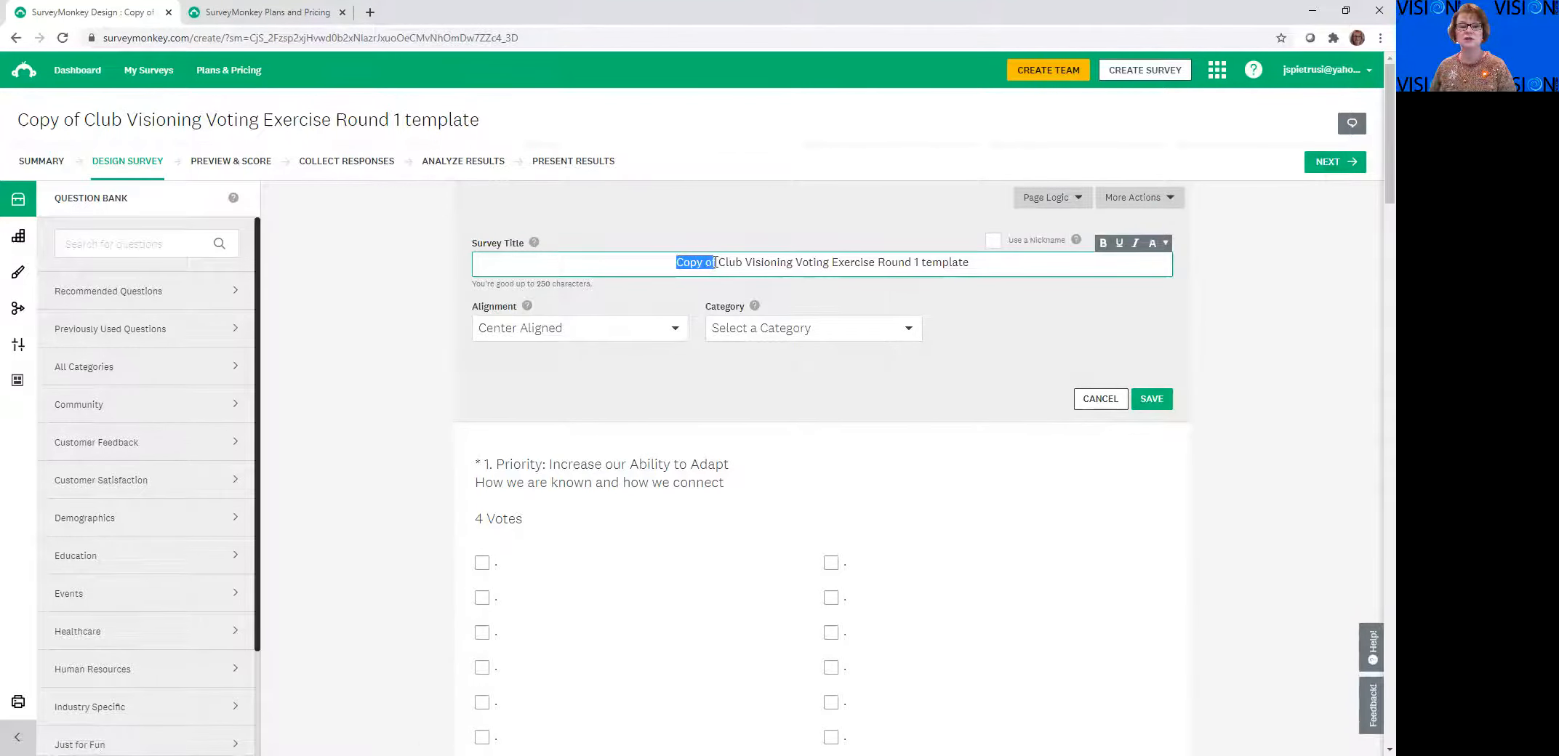
key(BackSpace)
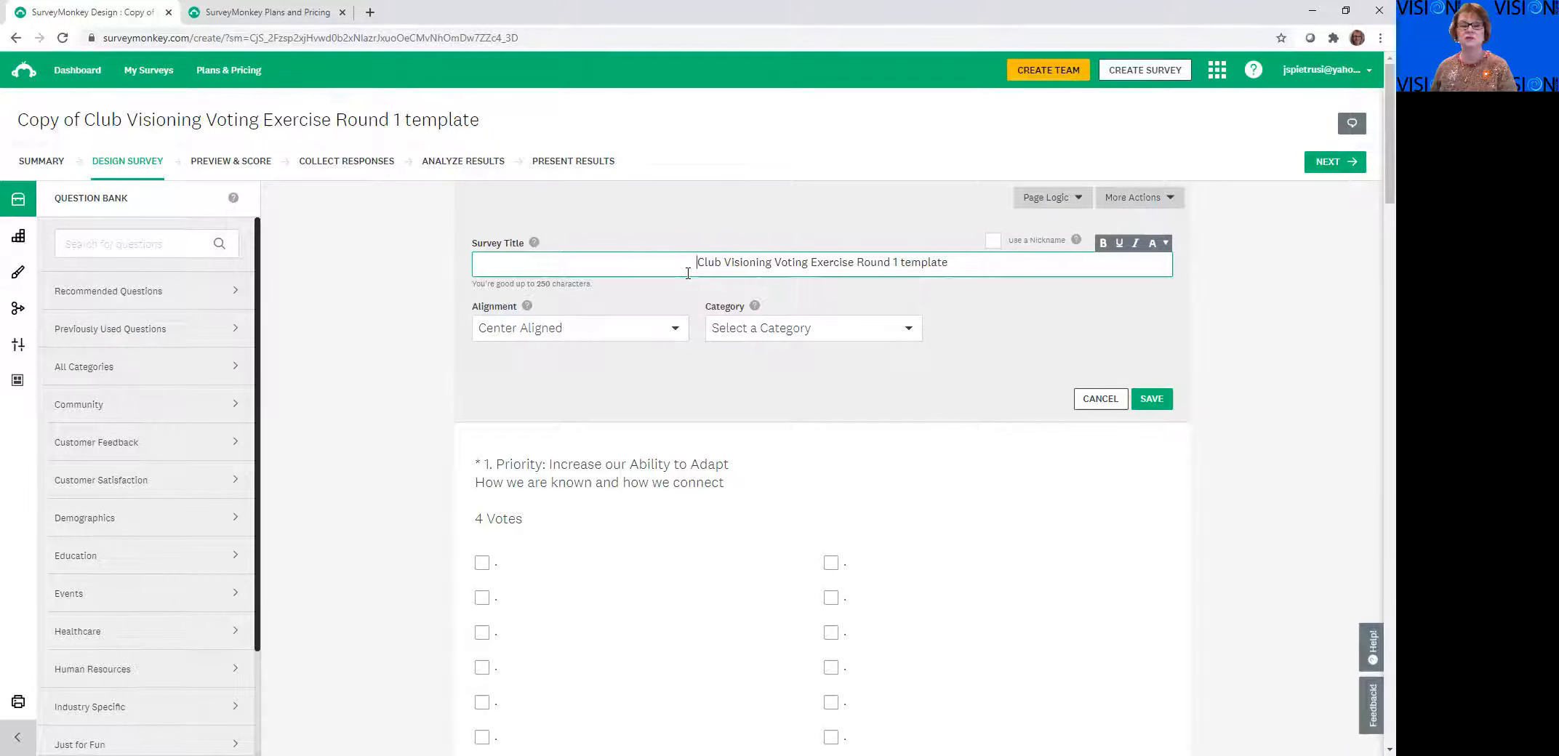
drag(978, 263, 900, 262)
key(BackSpace)
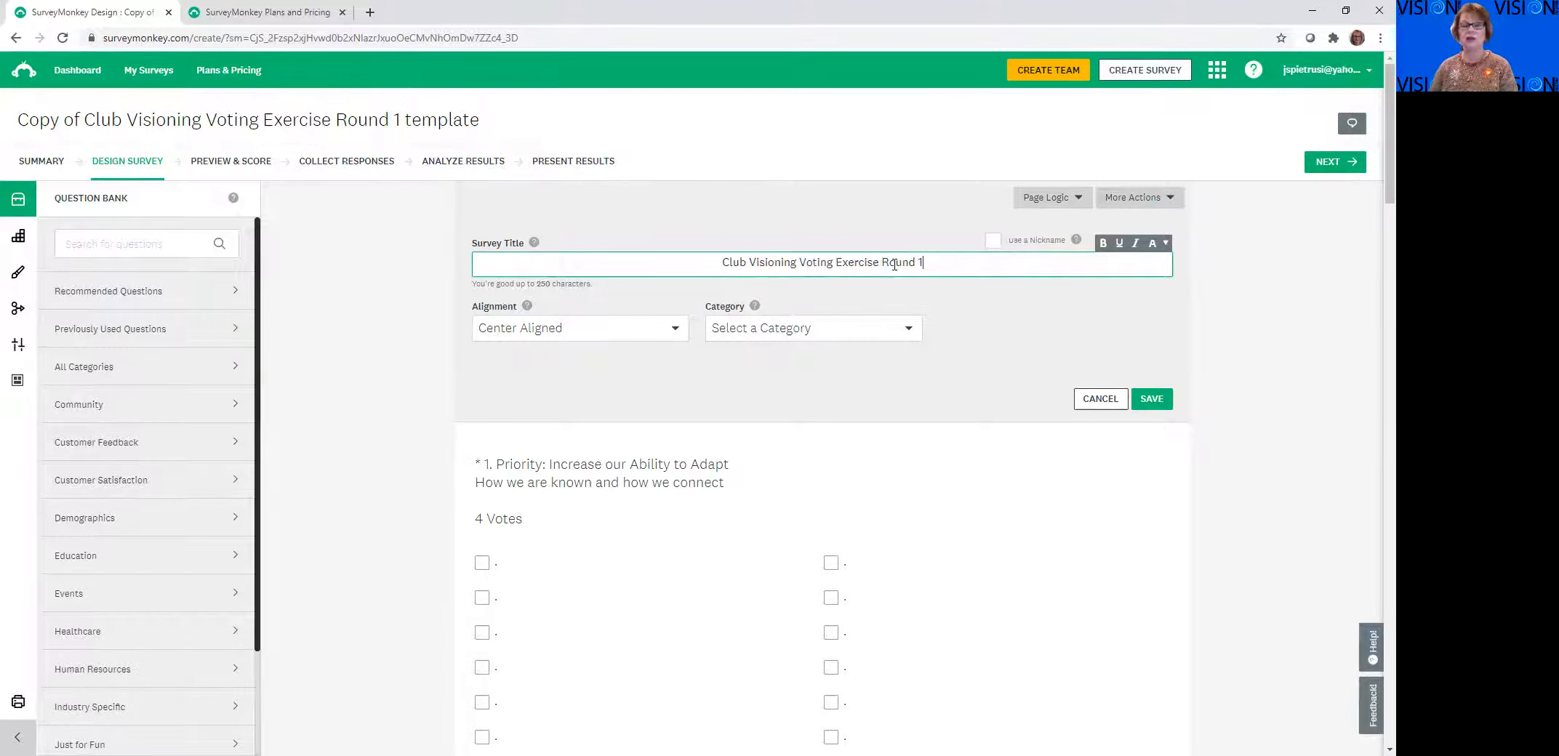
click(677, 258)
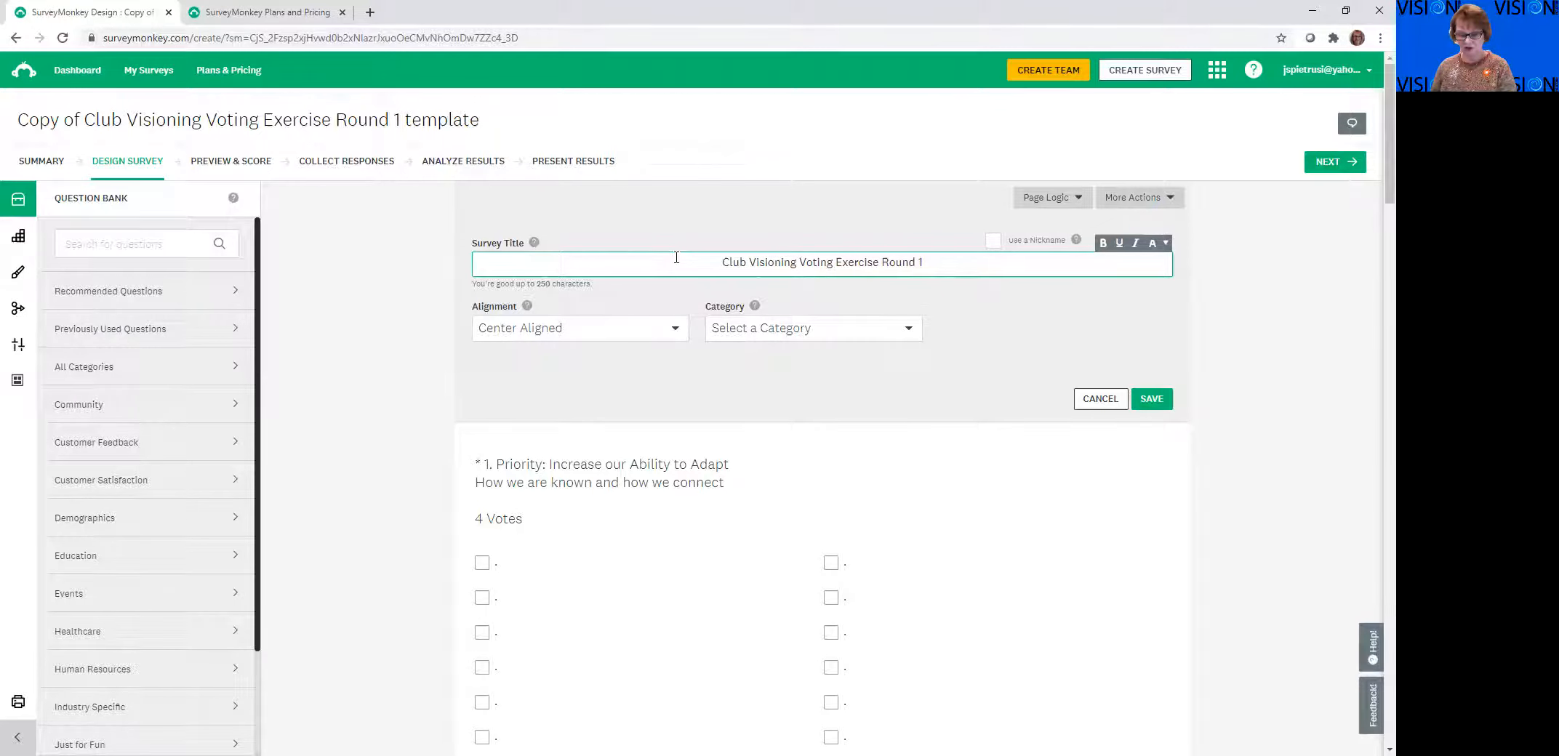
text(ABC Rpt)
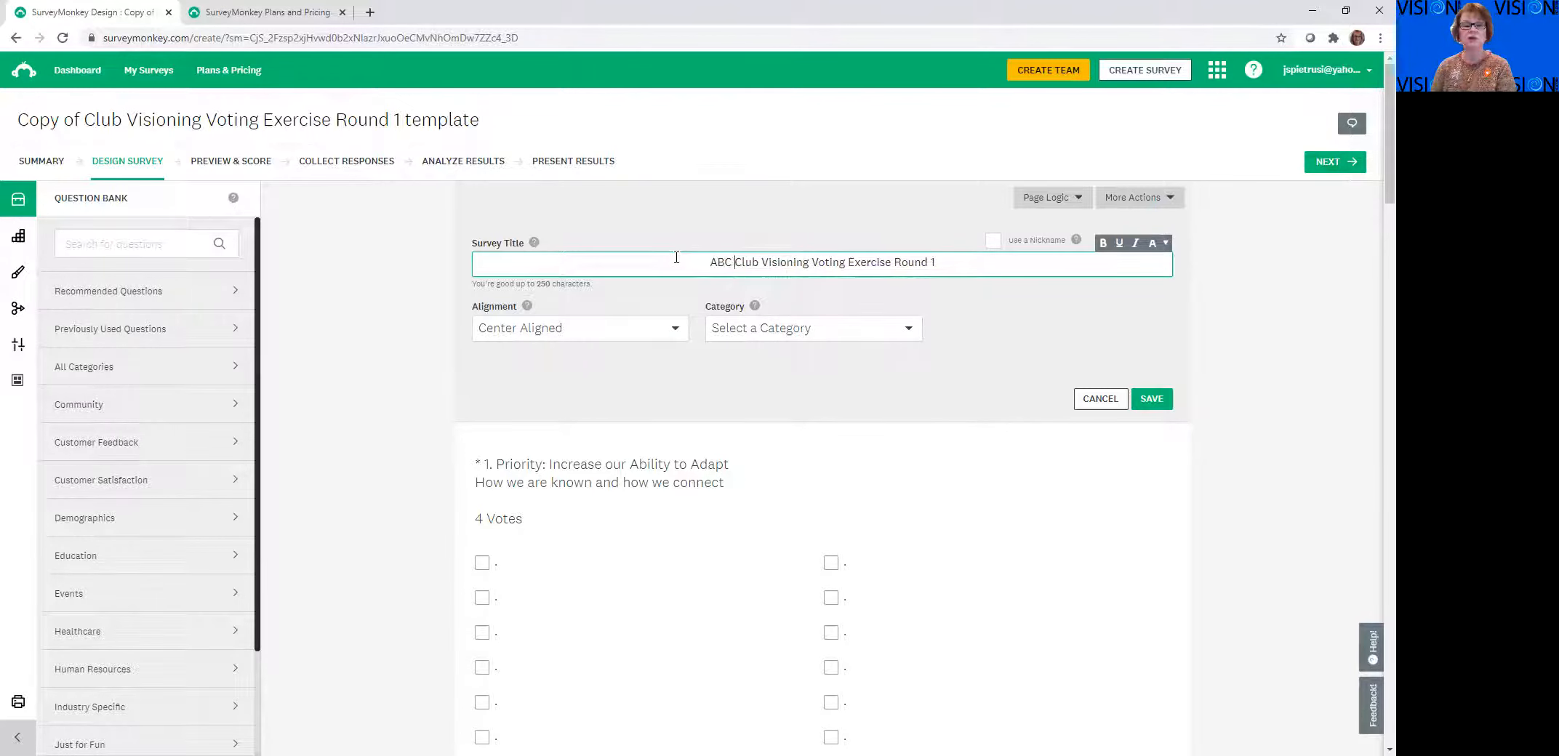
key(BackSpace)
key(BackSpace)
text(otary)
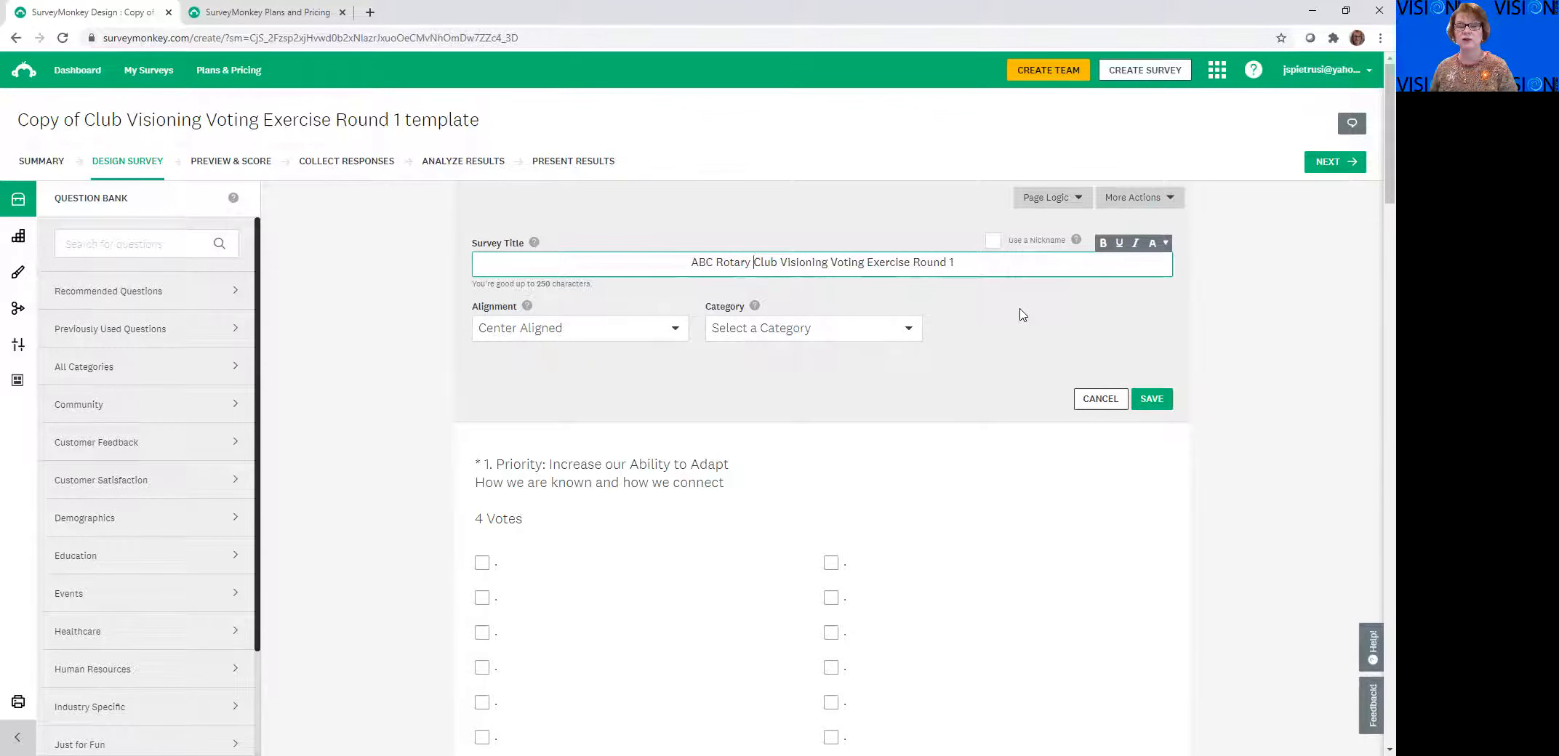
click(1156, 408)
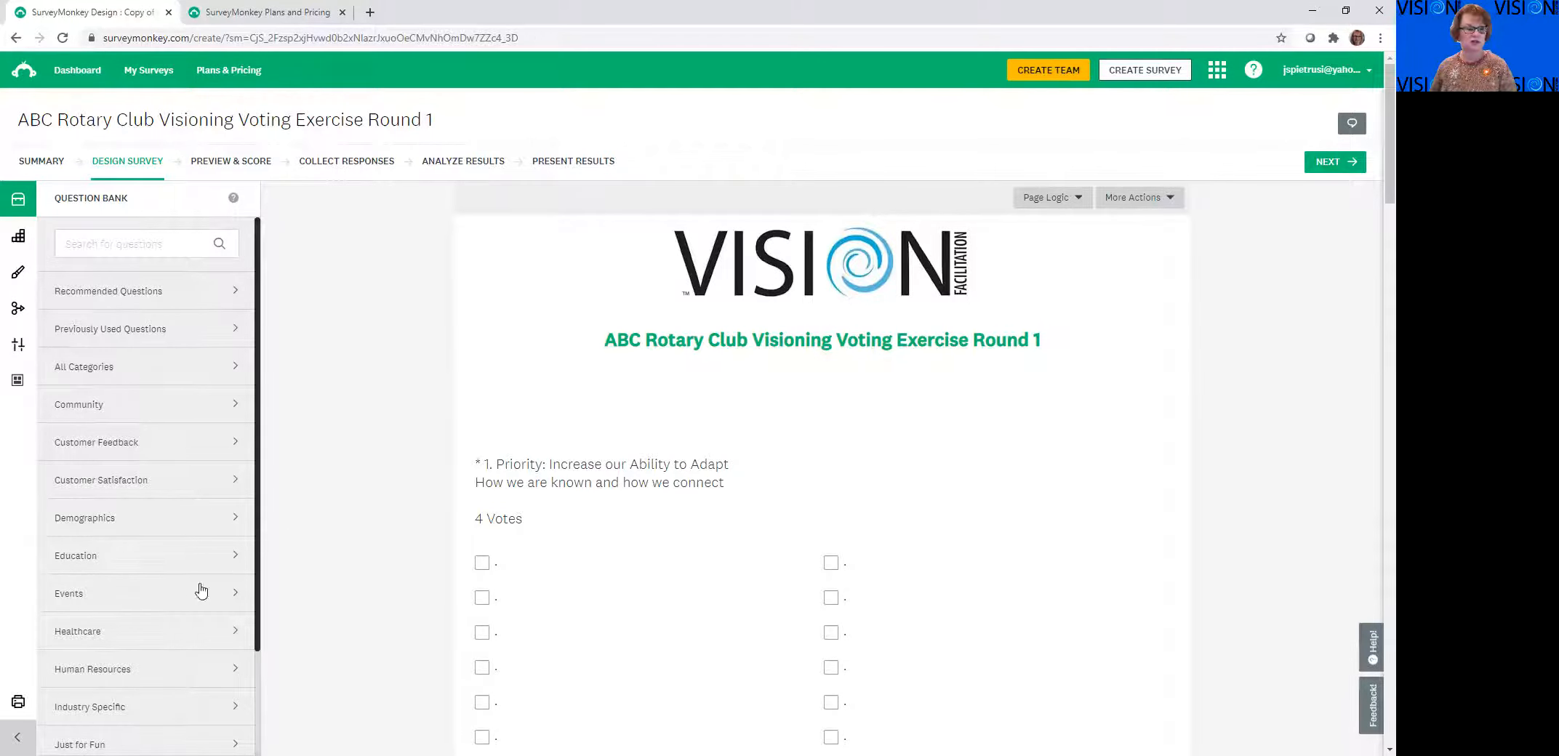
Collapse the question bank and review the required-answer options of question 1, Increase our Ability to Adapt
click(17, 737)
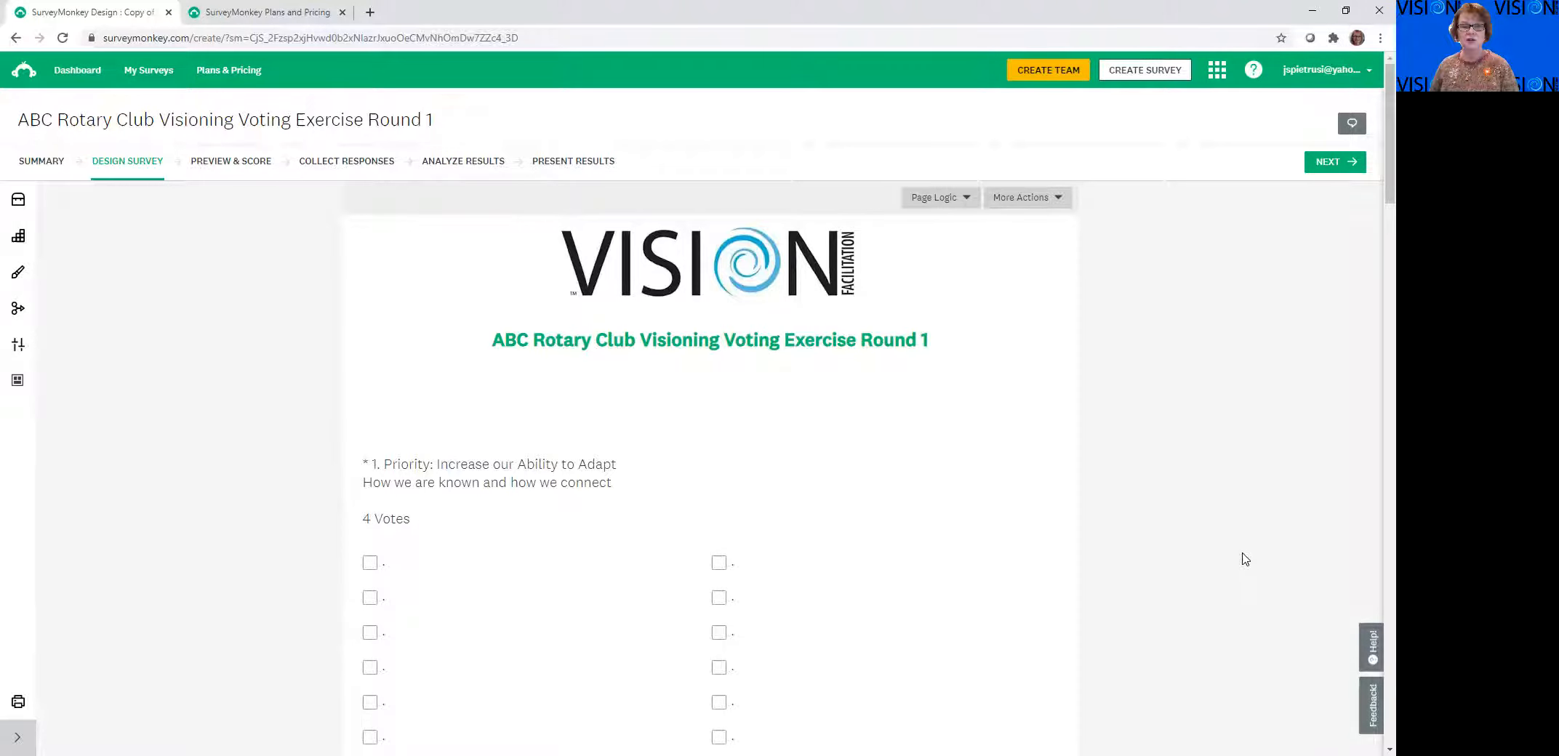
scroll(1246, 559, down, 1)
mouse_move(758, 644)
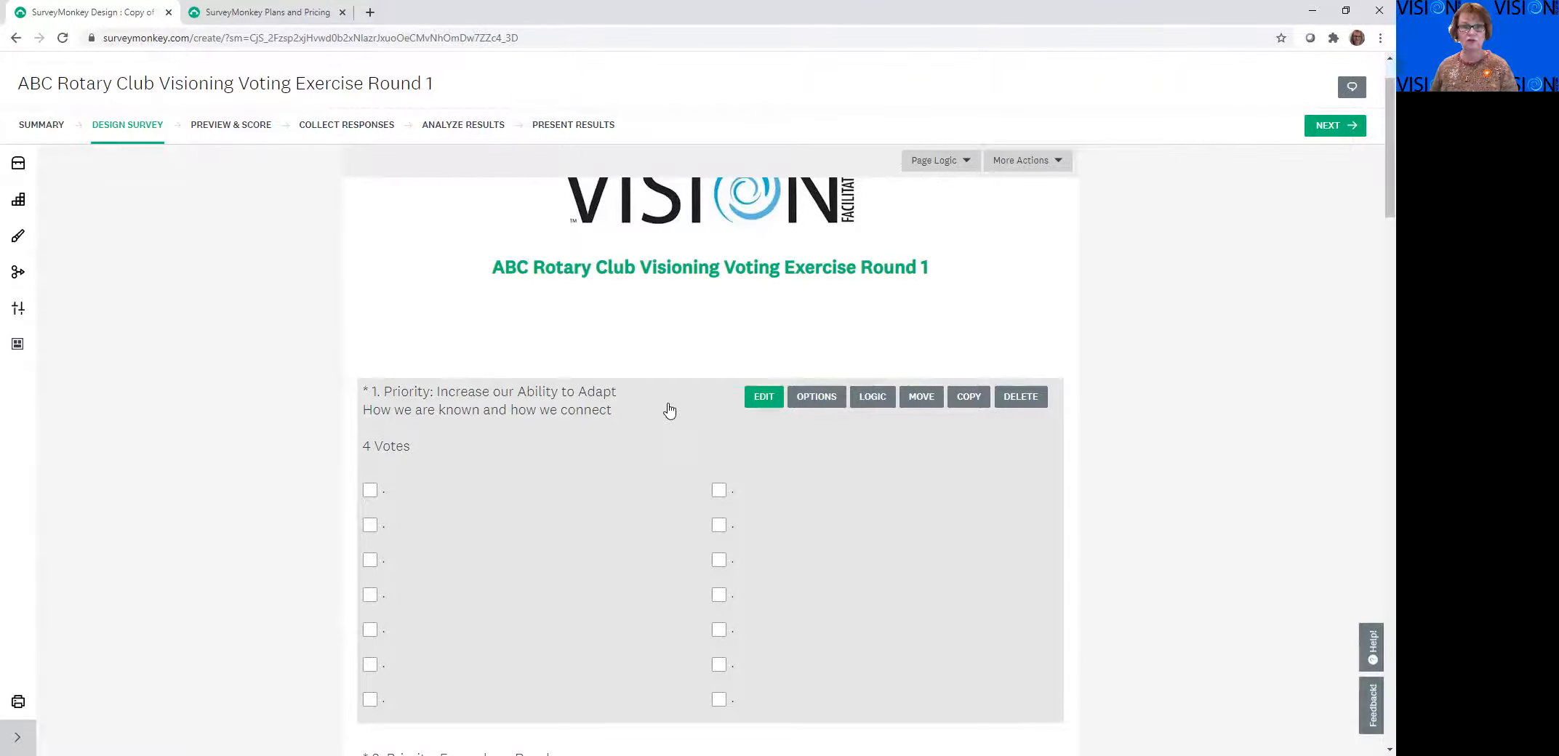
click(818, 397)
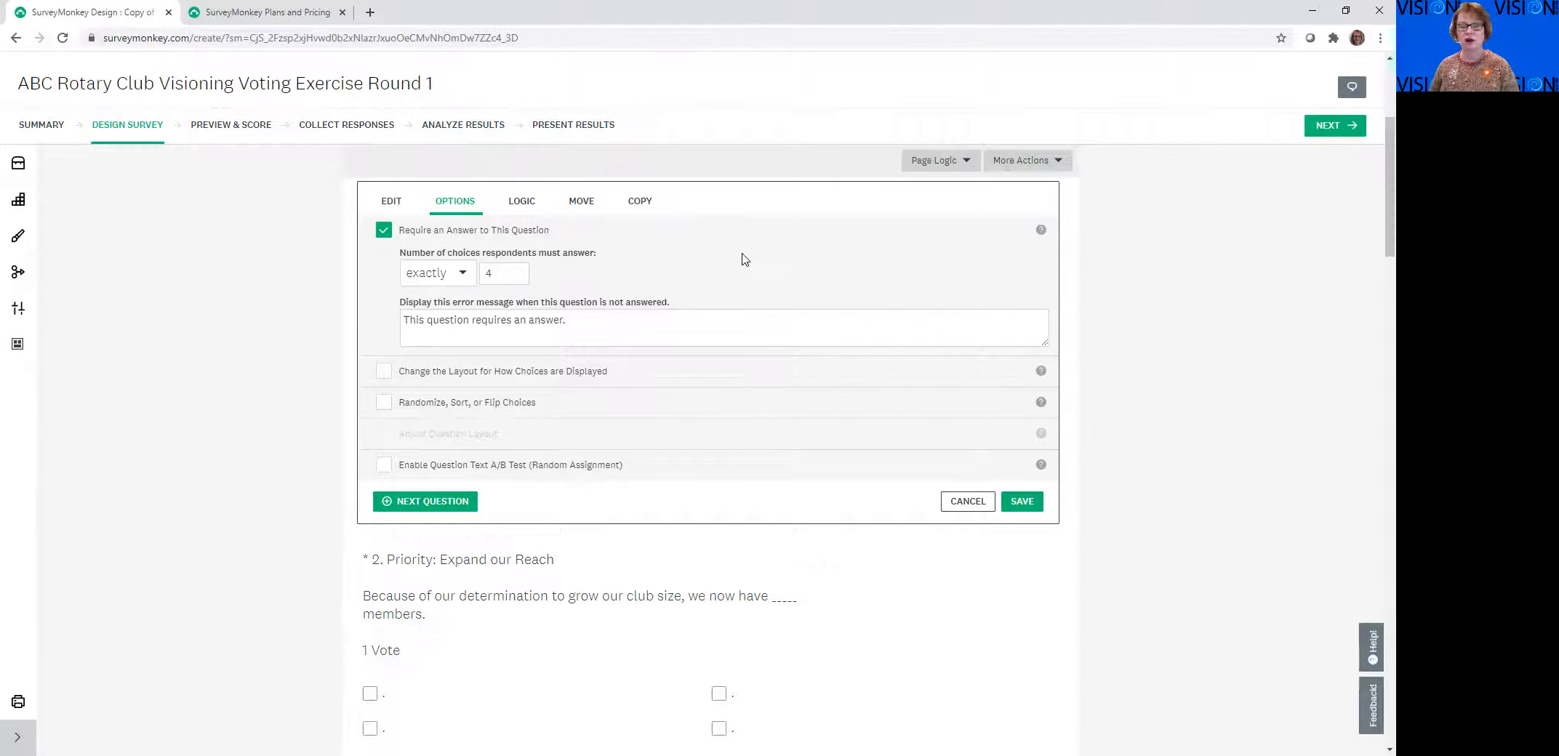
click(1025, 501)
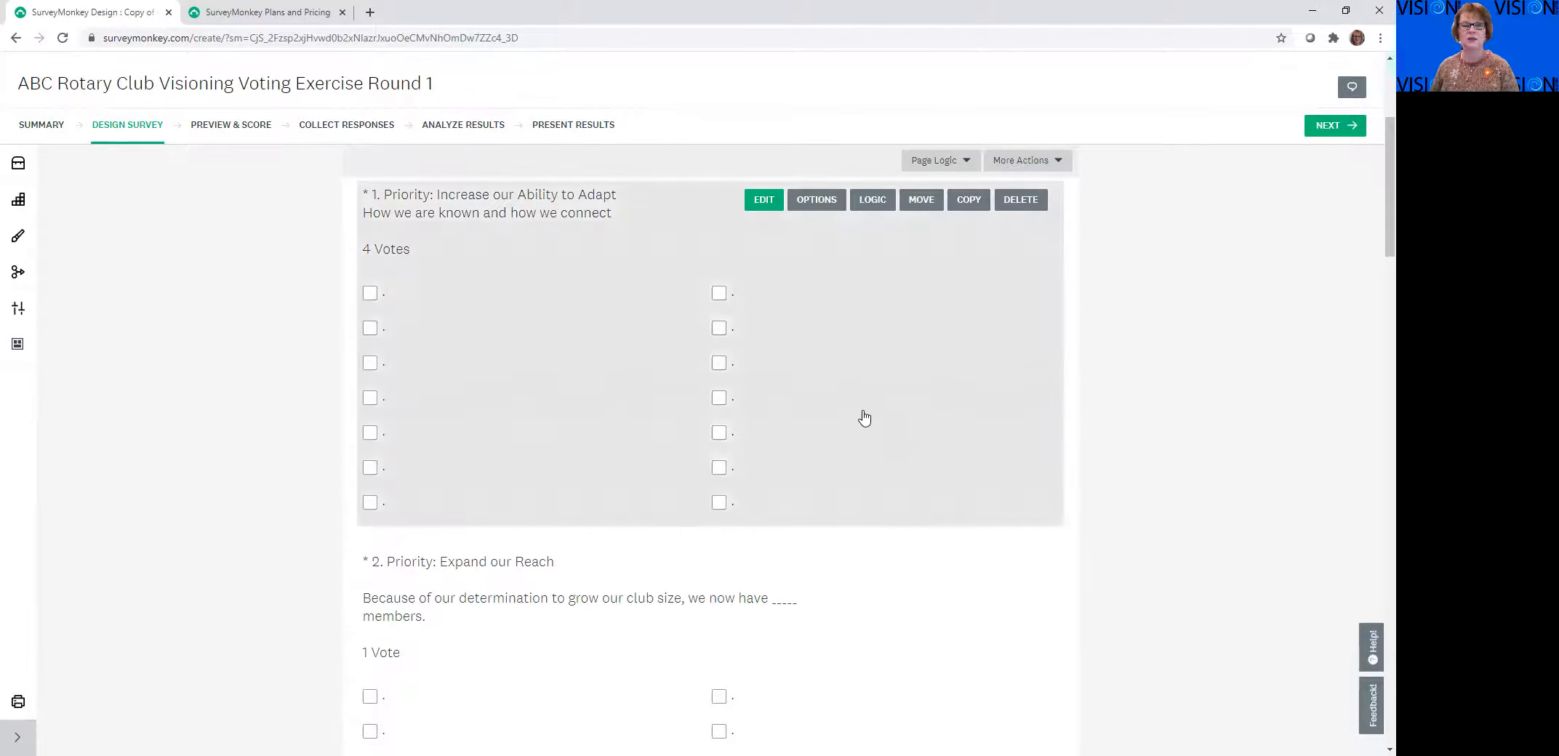
Open question 1 for editing and look through the available question types and its answer choices
click(762, 346)
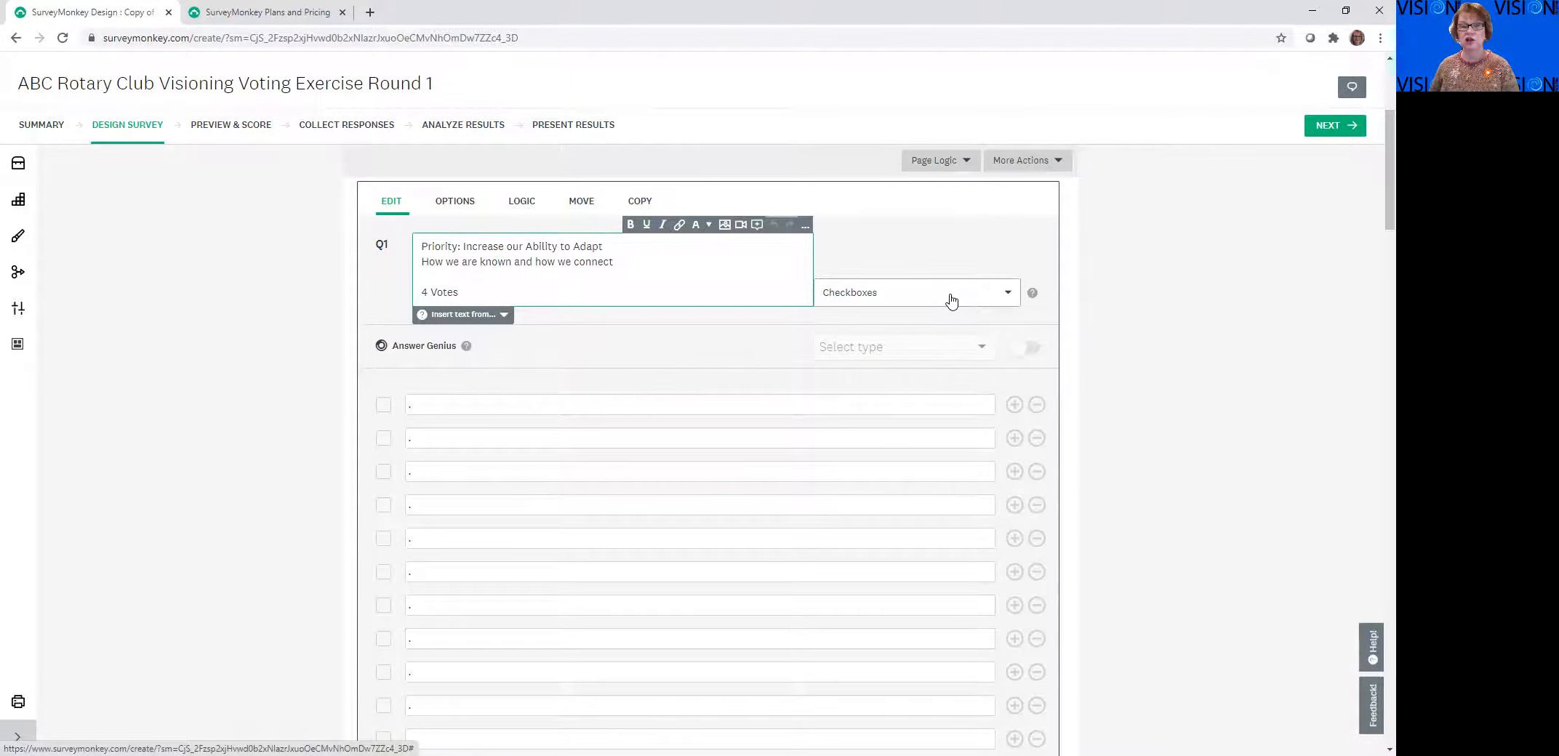
click(952, 301)
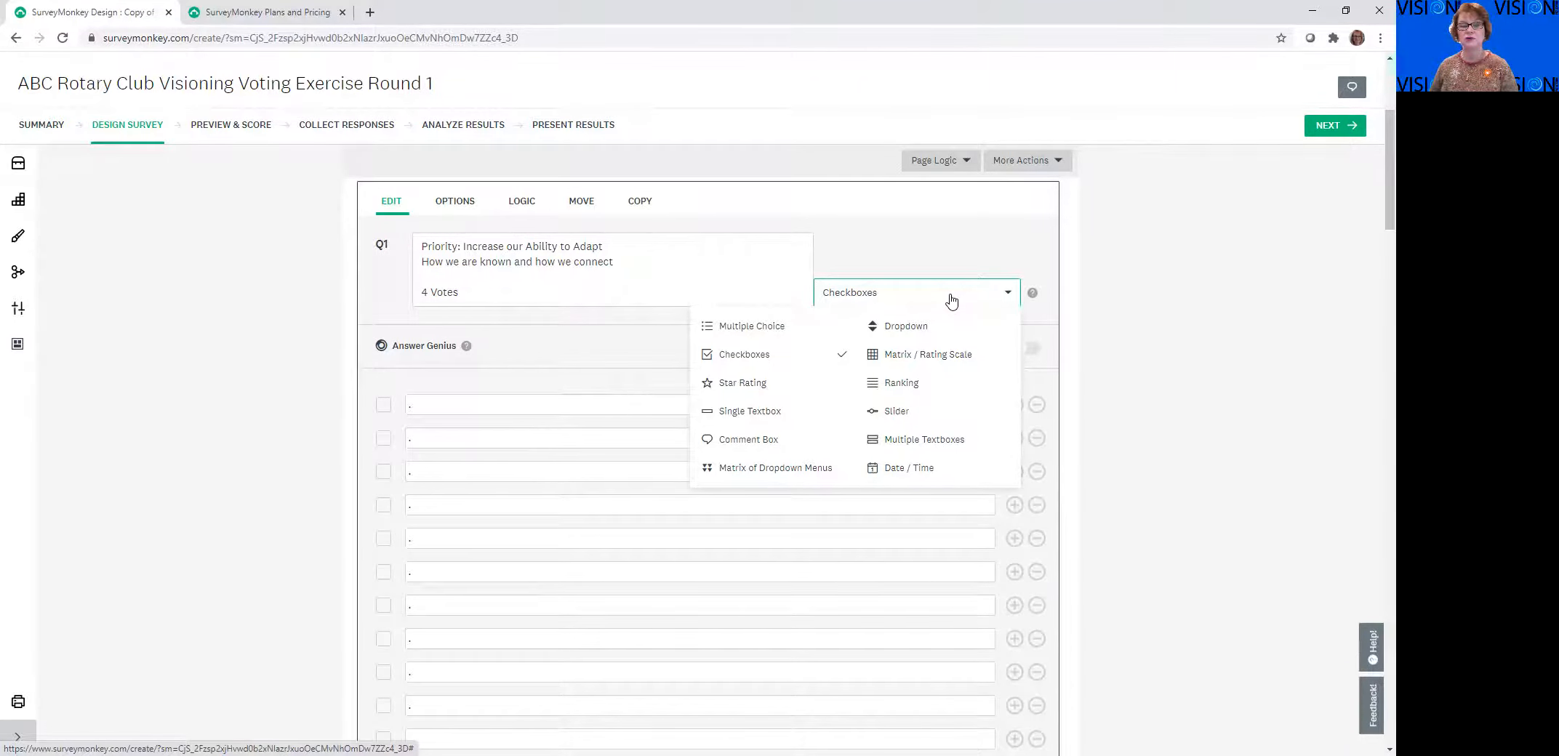
click(1164, 324)
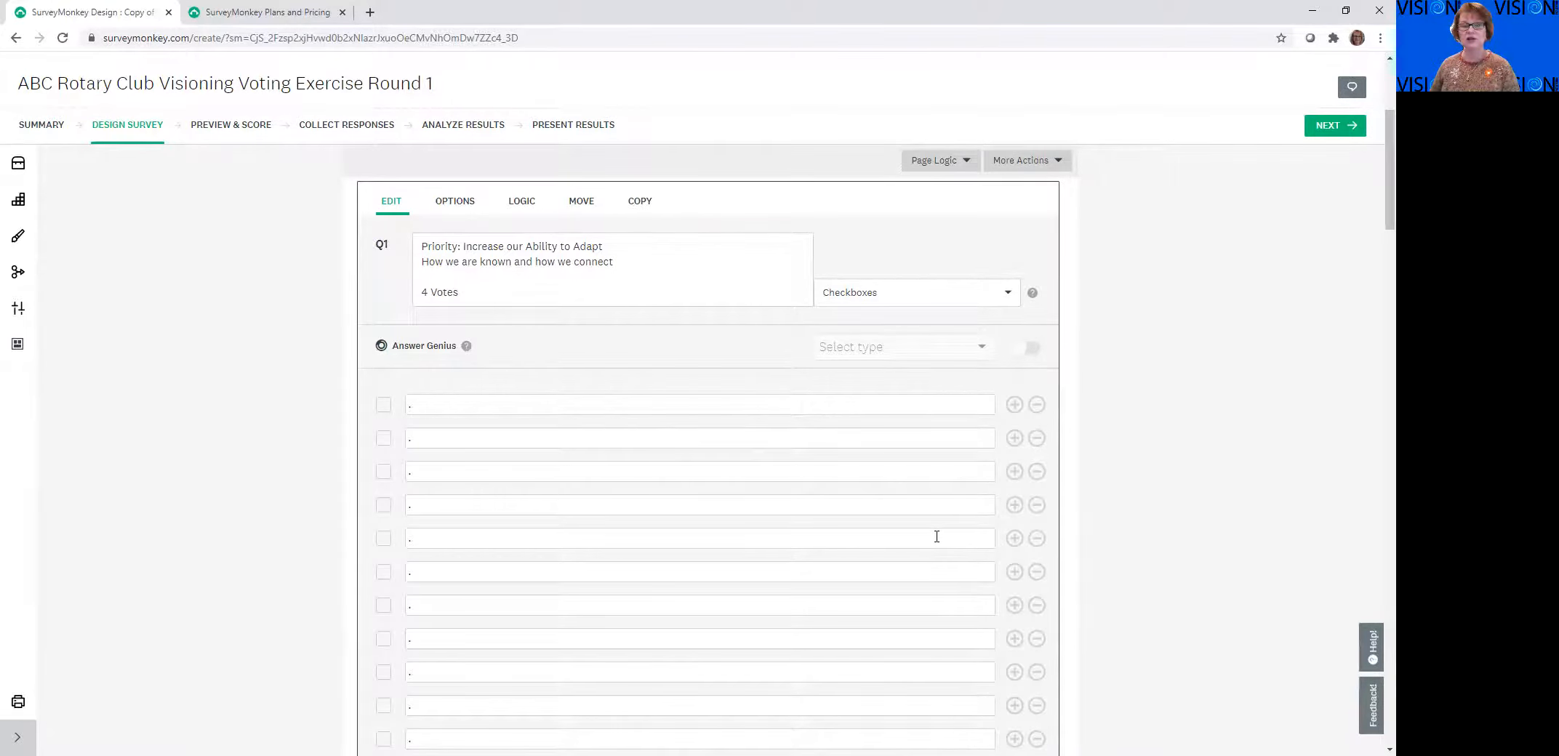
scroll(1031, 413, down, 2)
scroll(1104, 515, down, 3)
scroll(1103, 515, up, 6)
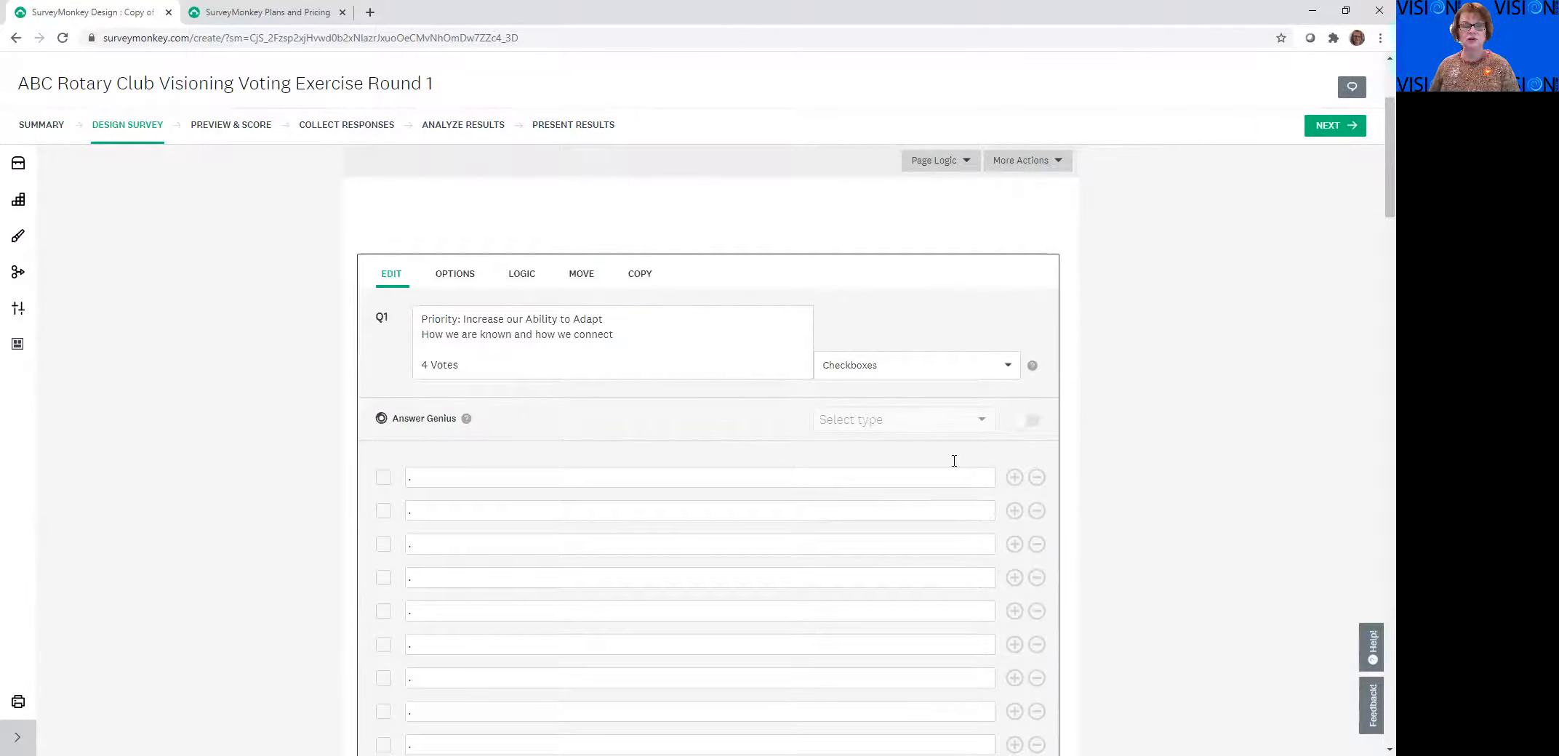
Replace the first two placeholder answer choices of question 1 with "fun" and "The Club to be part of"
click(440, 479)
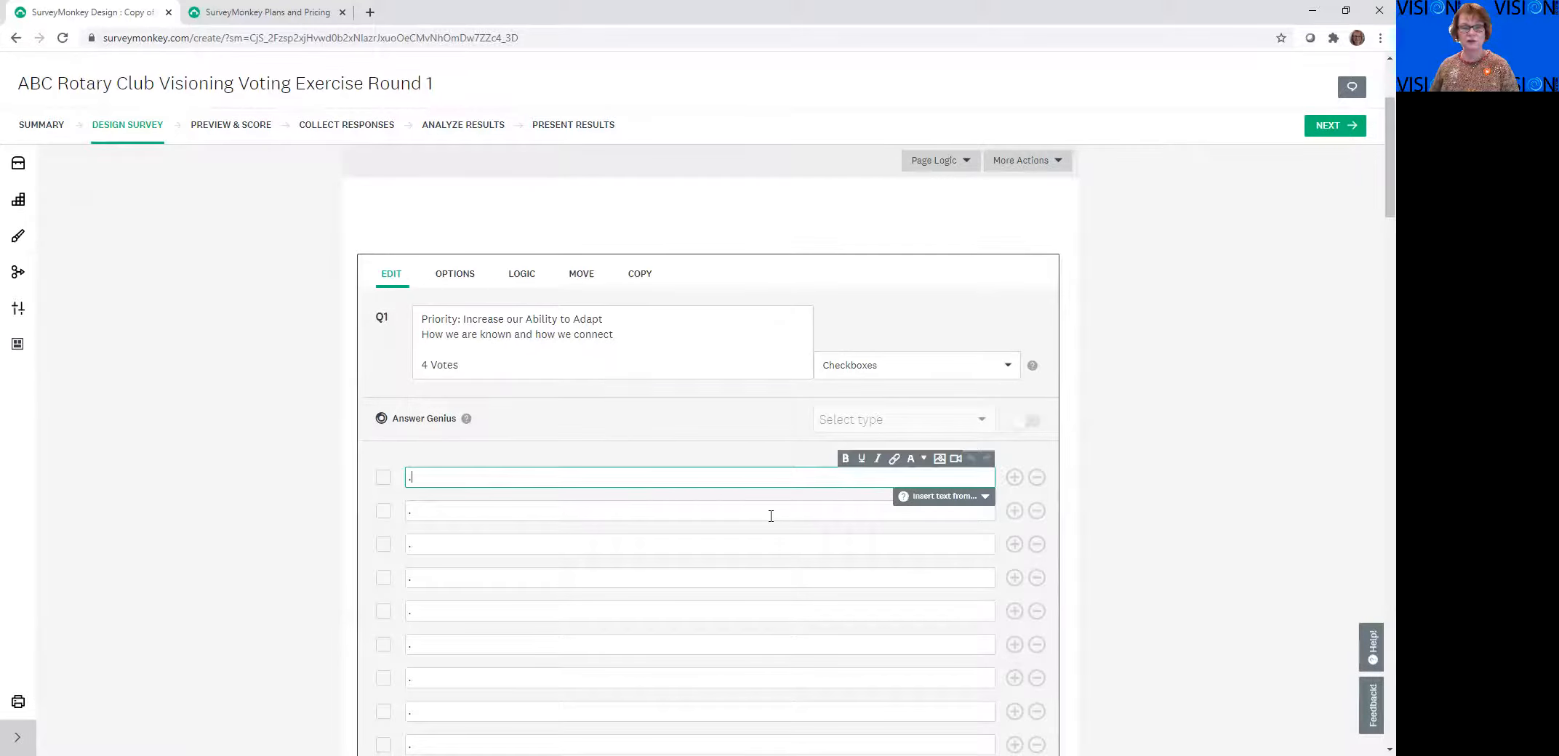
scroll(627, 611, down, 4)
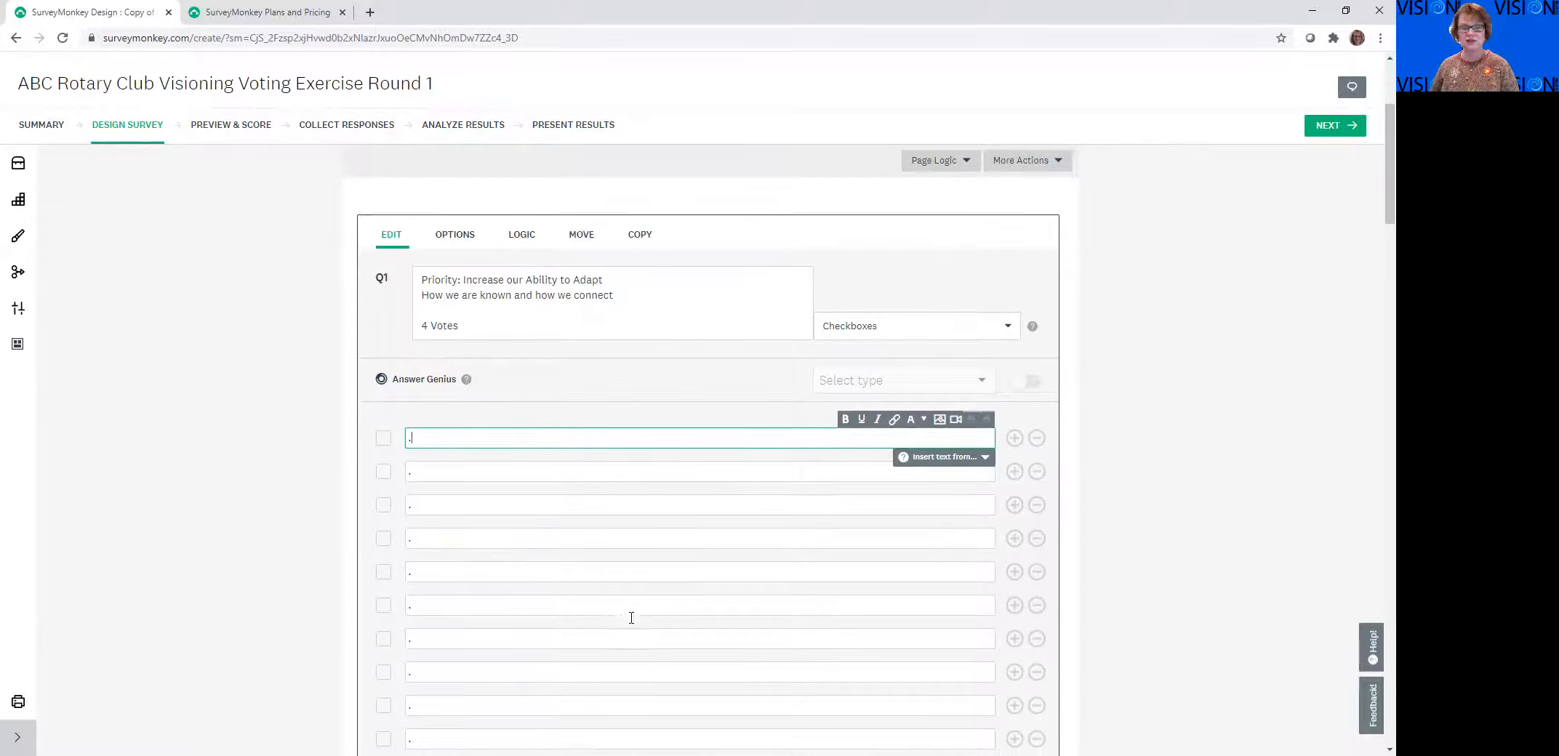
scroll(619, 591, down, 1)
scroll(596, 589, up, 5)
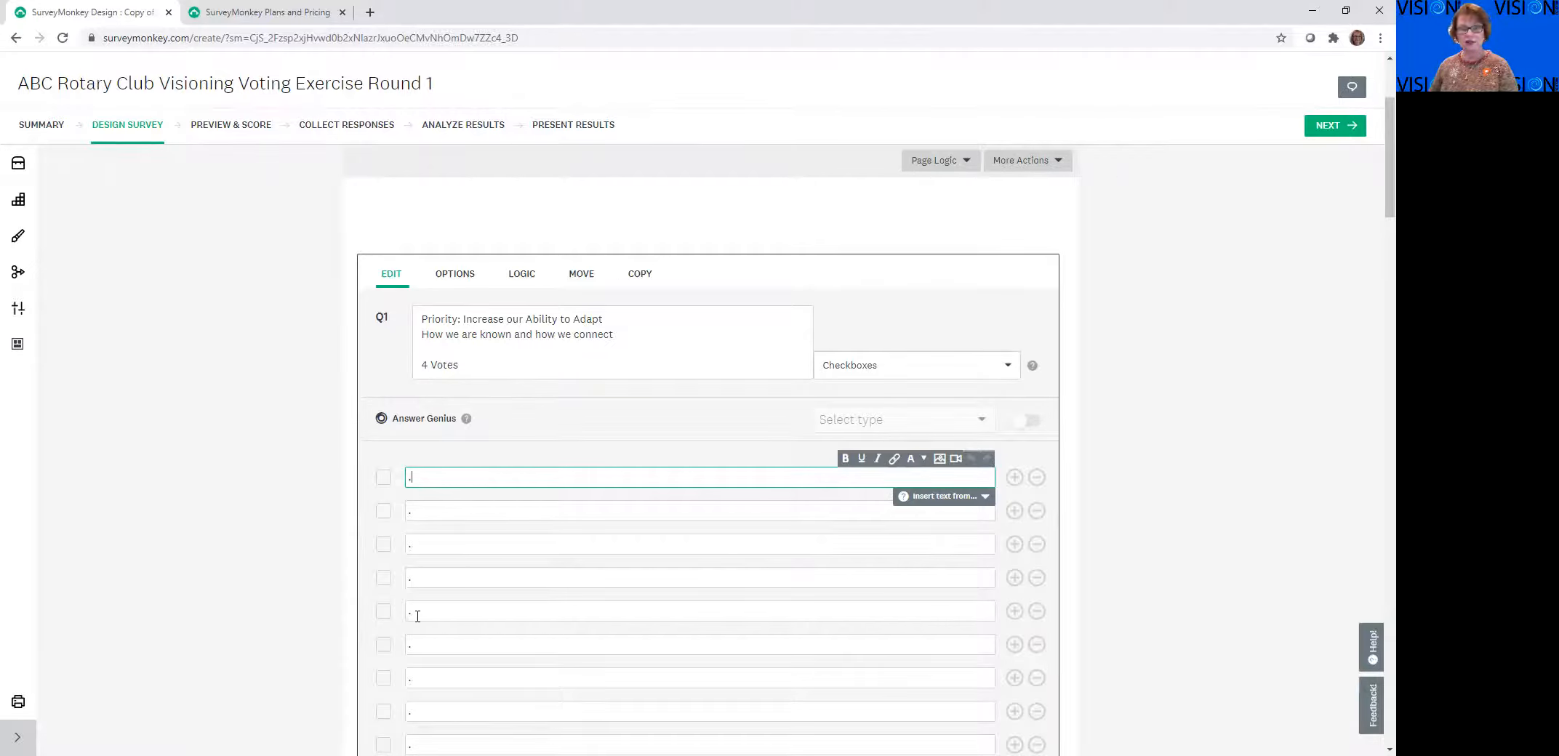
scroll(458, 604, down, 1)
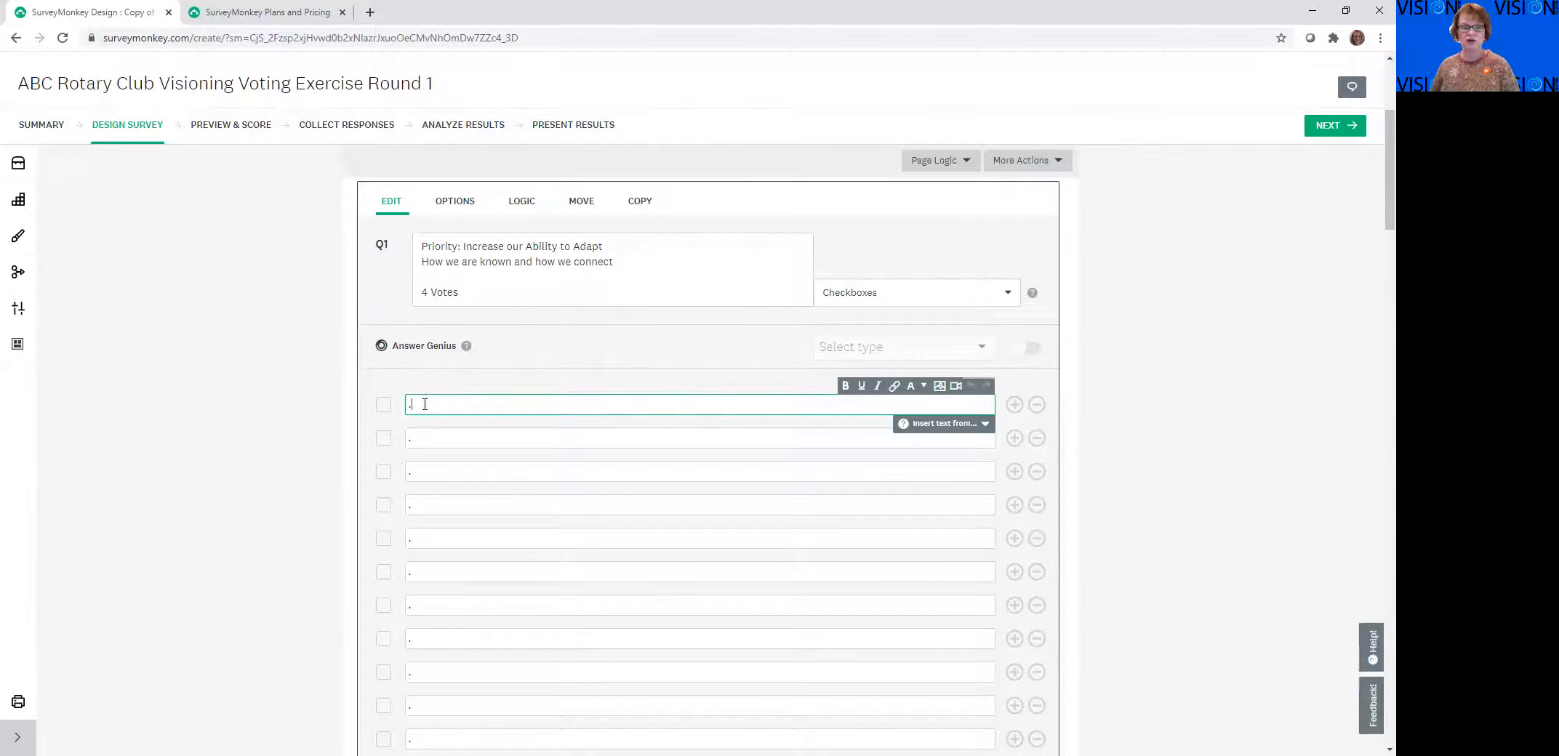
key(BackSpace)
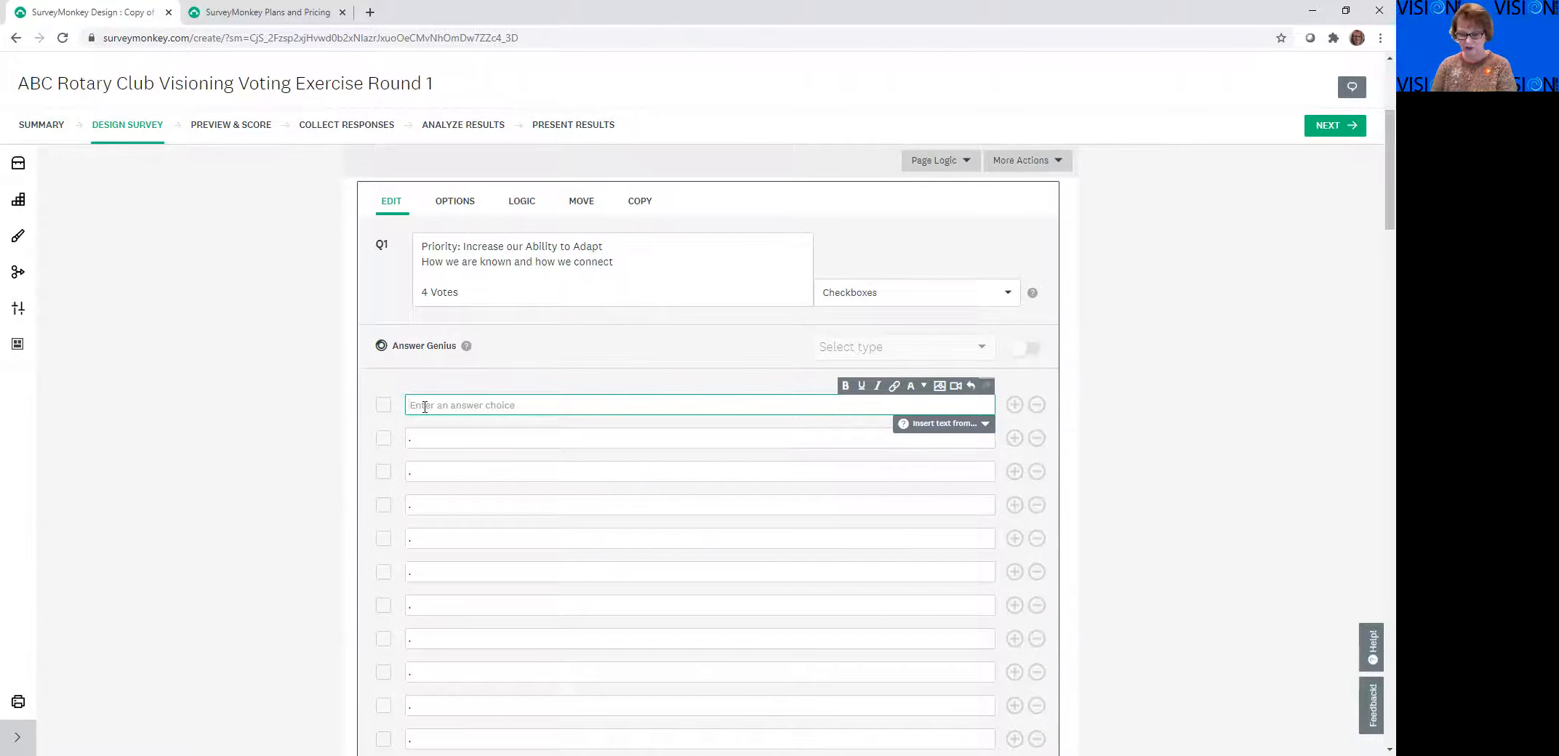
text(fun)
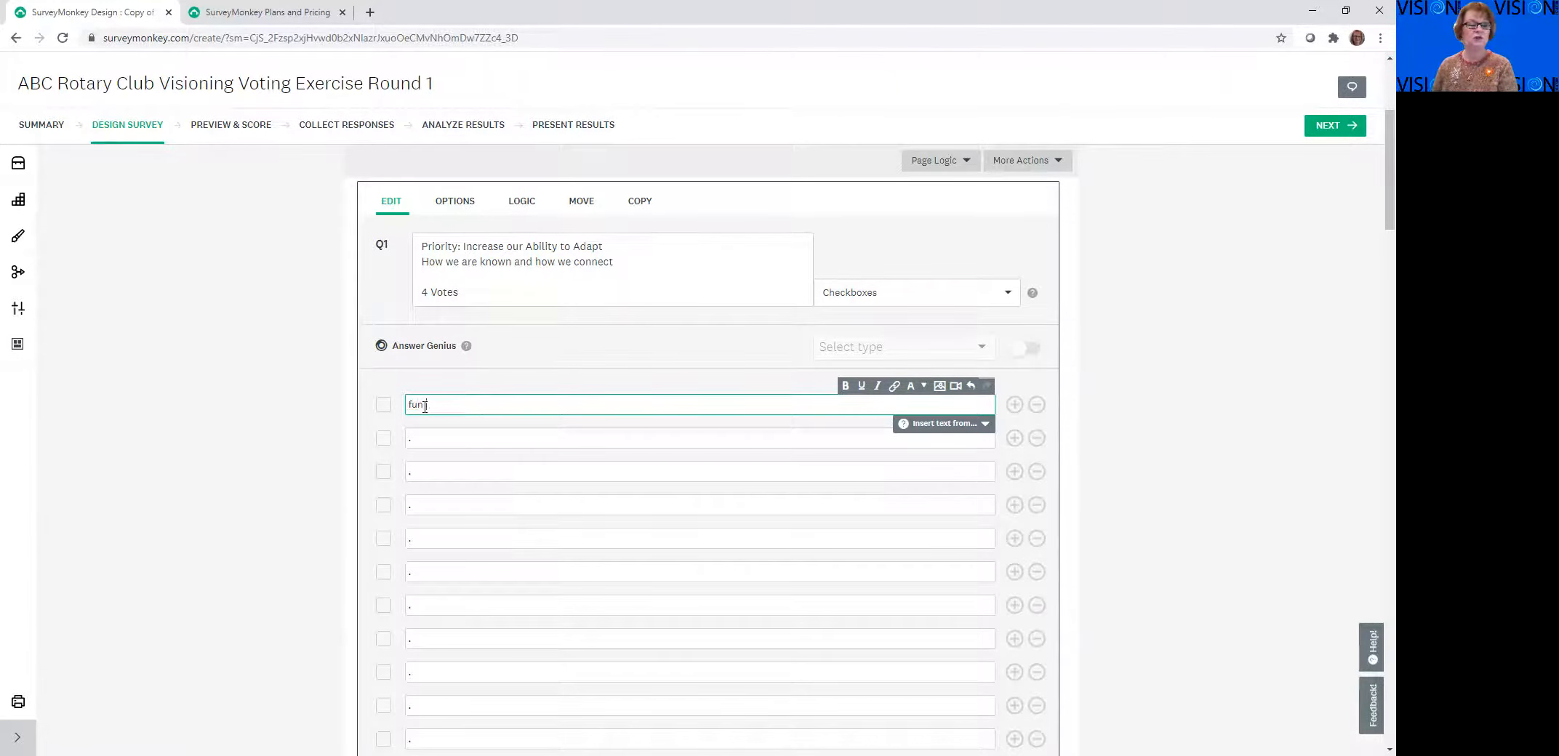
click(432, 442)
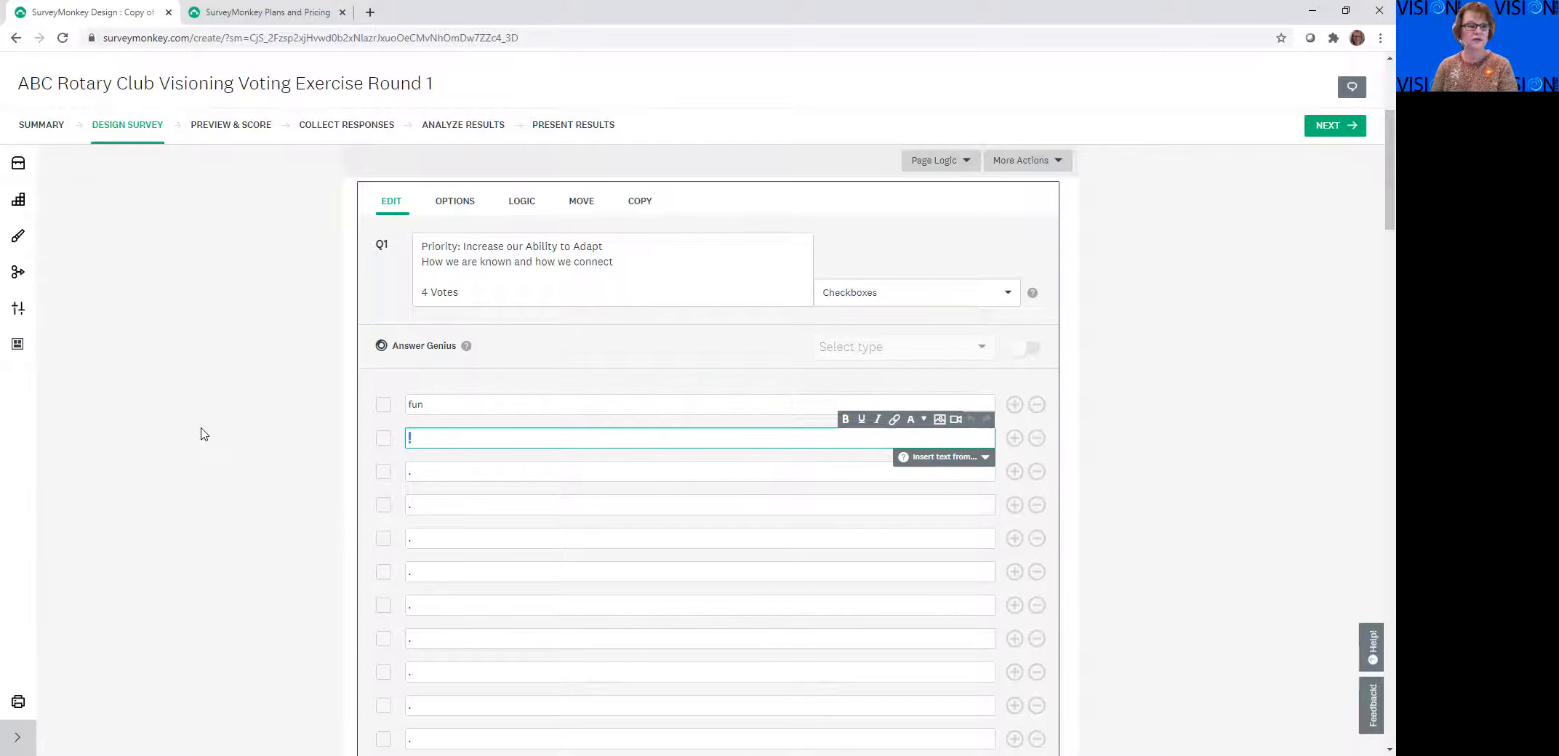
text(The Club to be part of)
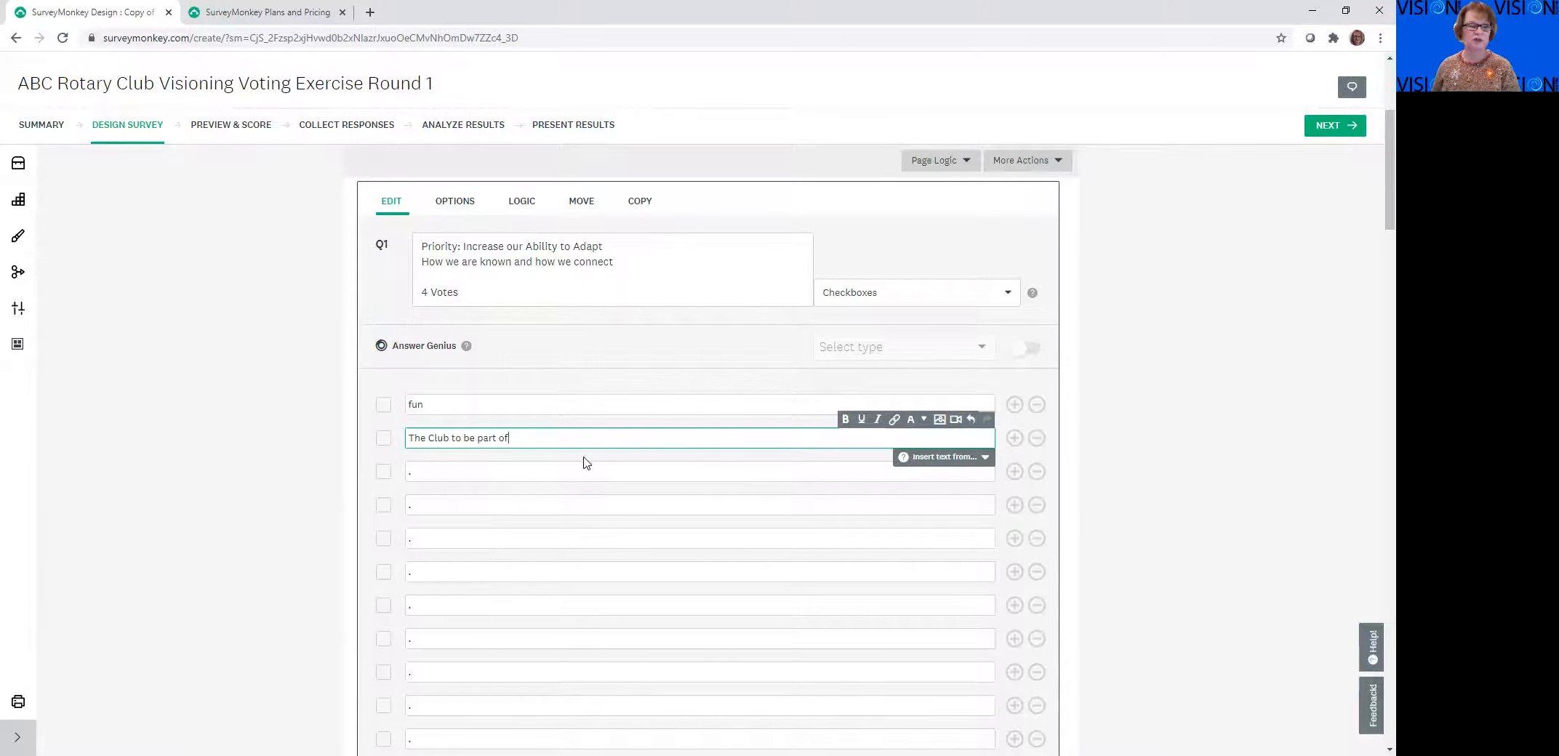
Look over question 1's remaining answer choices and the settings below them, down to question 2
scroll(569, 453, down, 1)
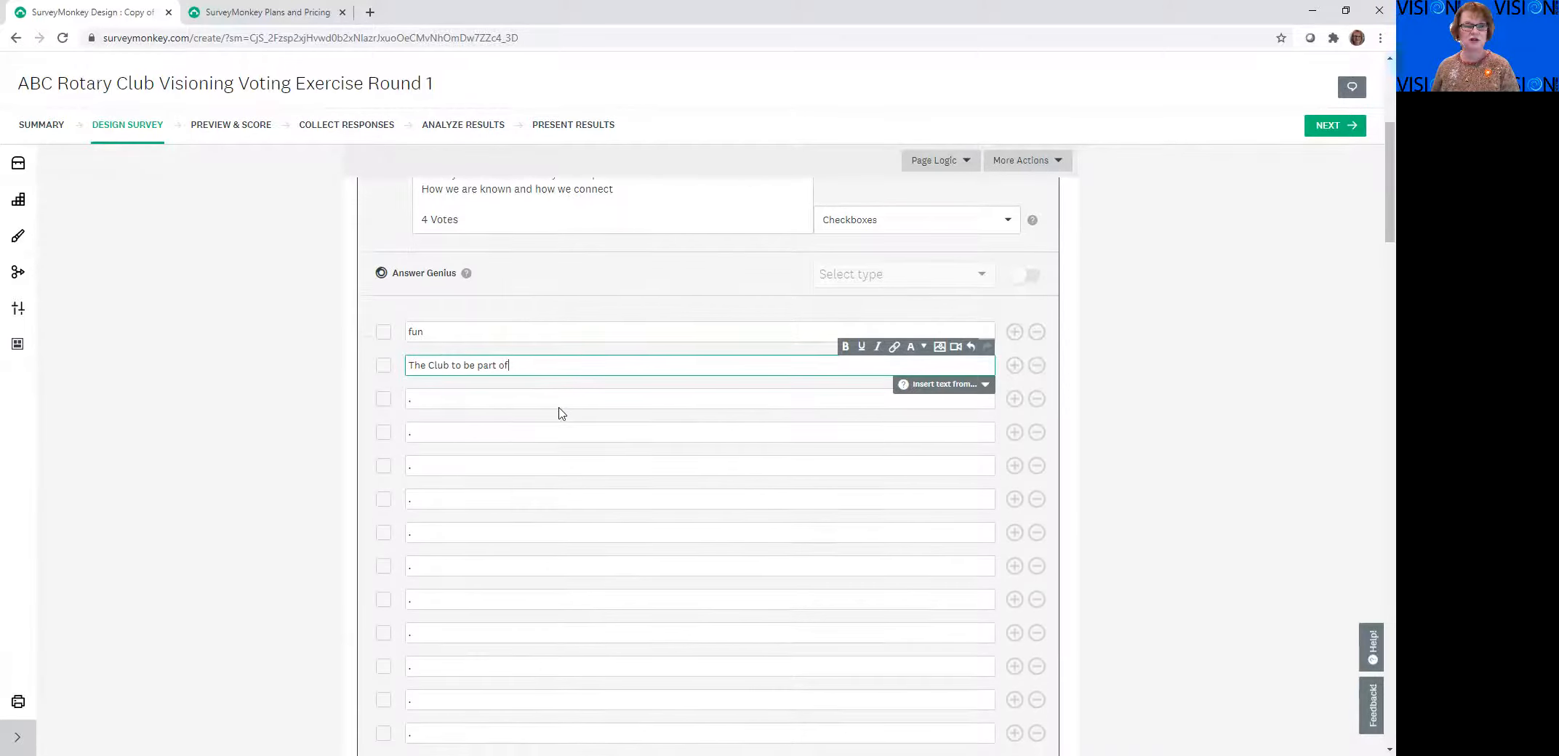
scroll(567, 418, up, 2)
scroll(571, 430, down, 1)
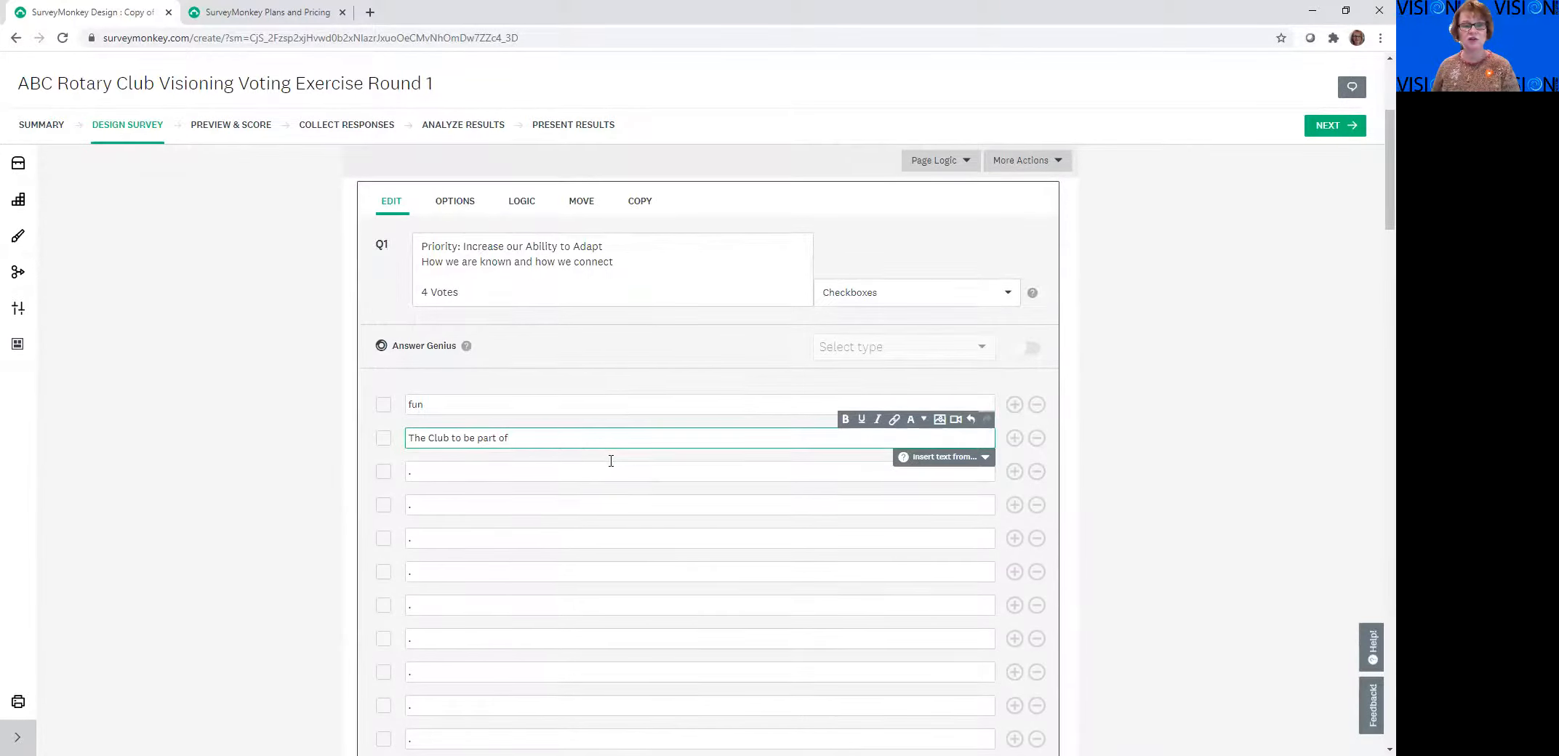
scroll(608, 456, down, 8)
scroll(618, 425, down, 2)
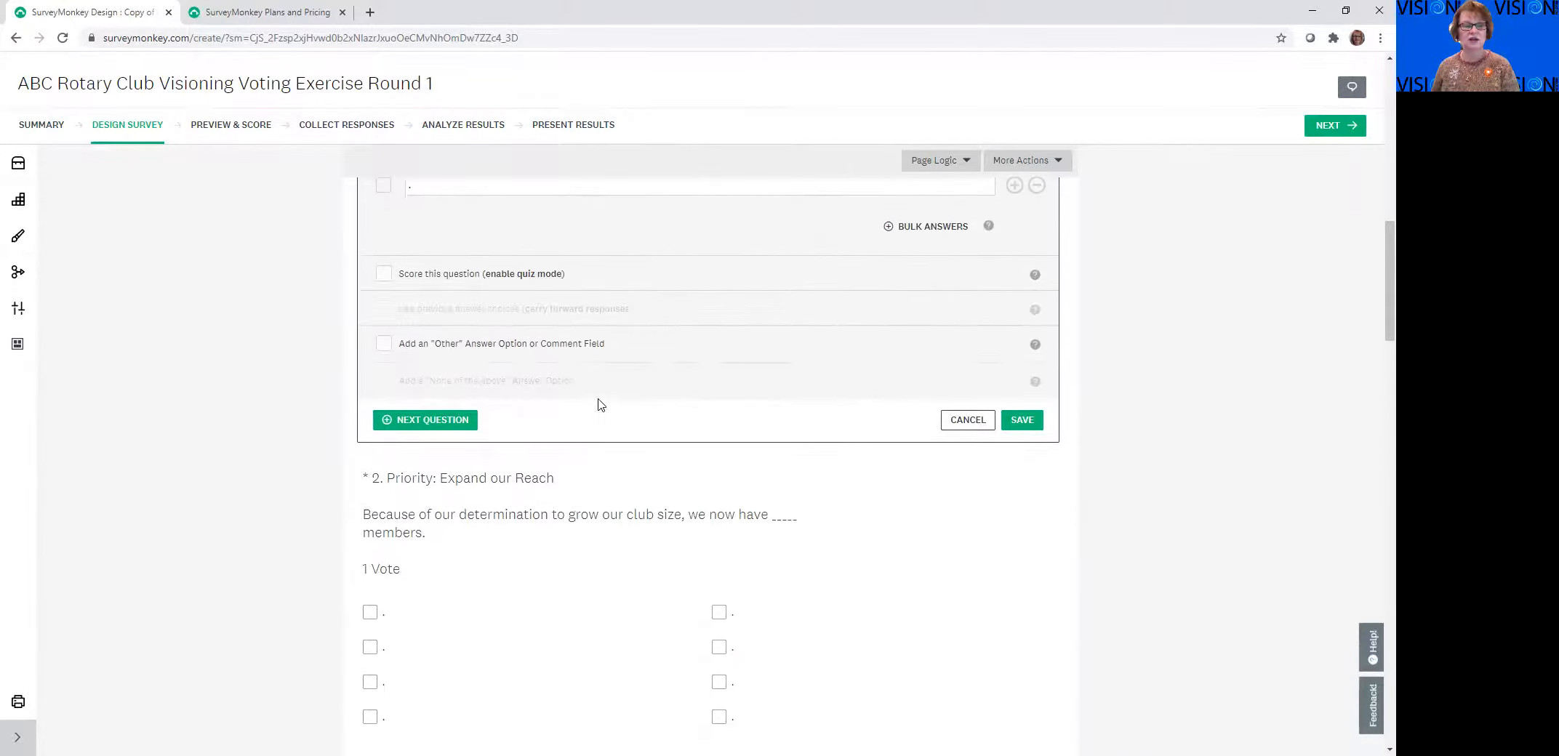
scroll(597, 430, down, 1)
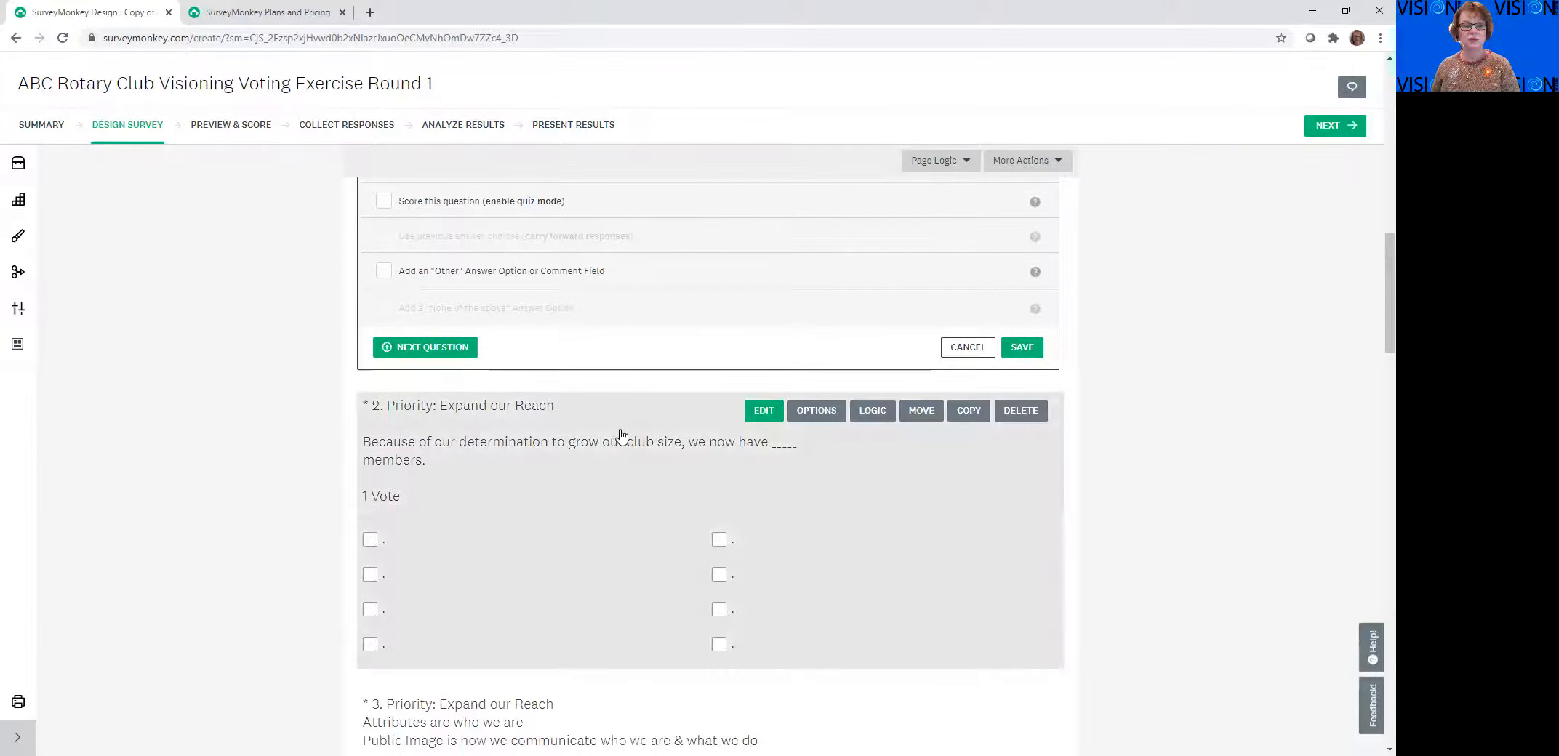
Open question 2, the Expand our Reach question on club size, for editing and go to its first answer choice
click(517, 501)
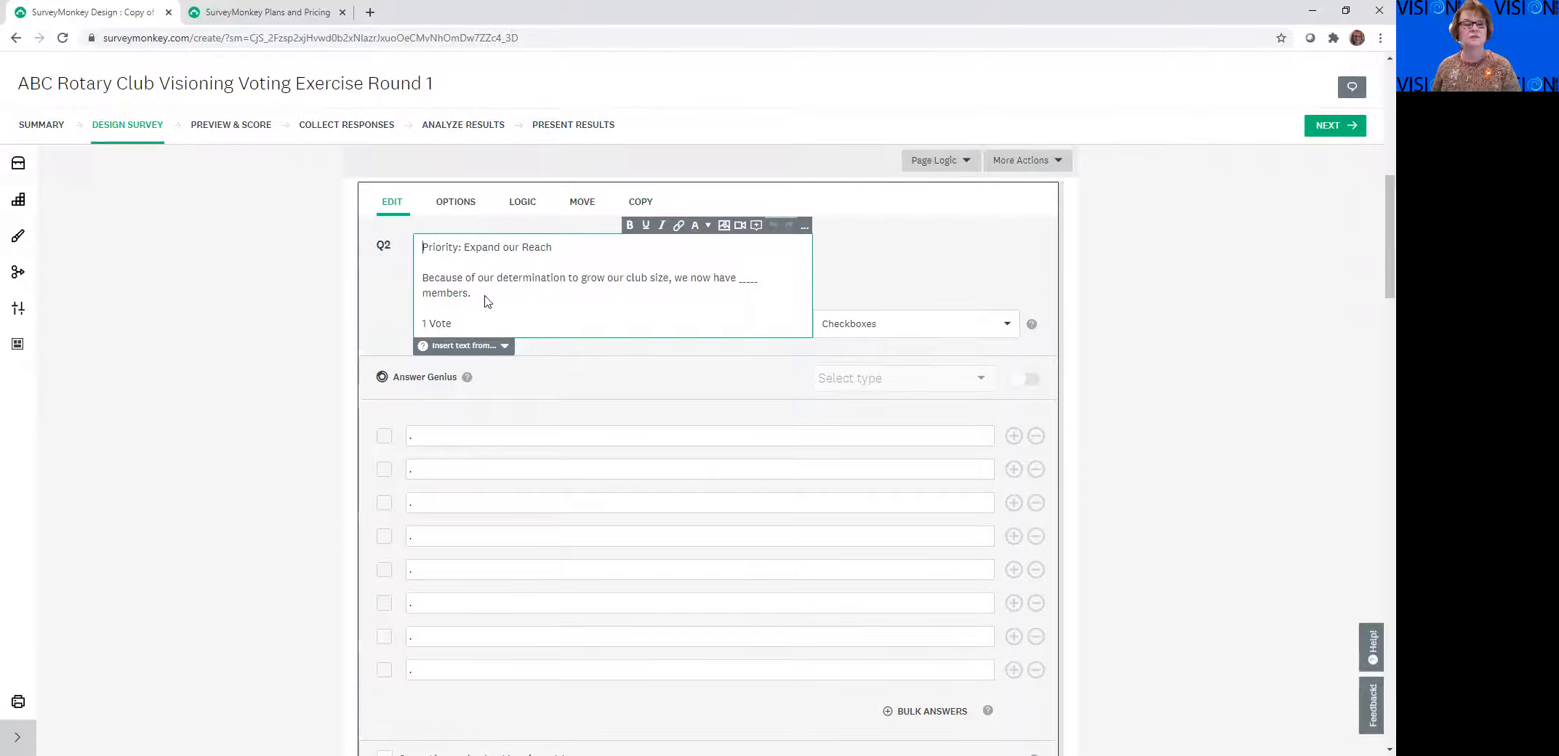
scroll(621, 309, up, 1)
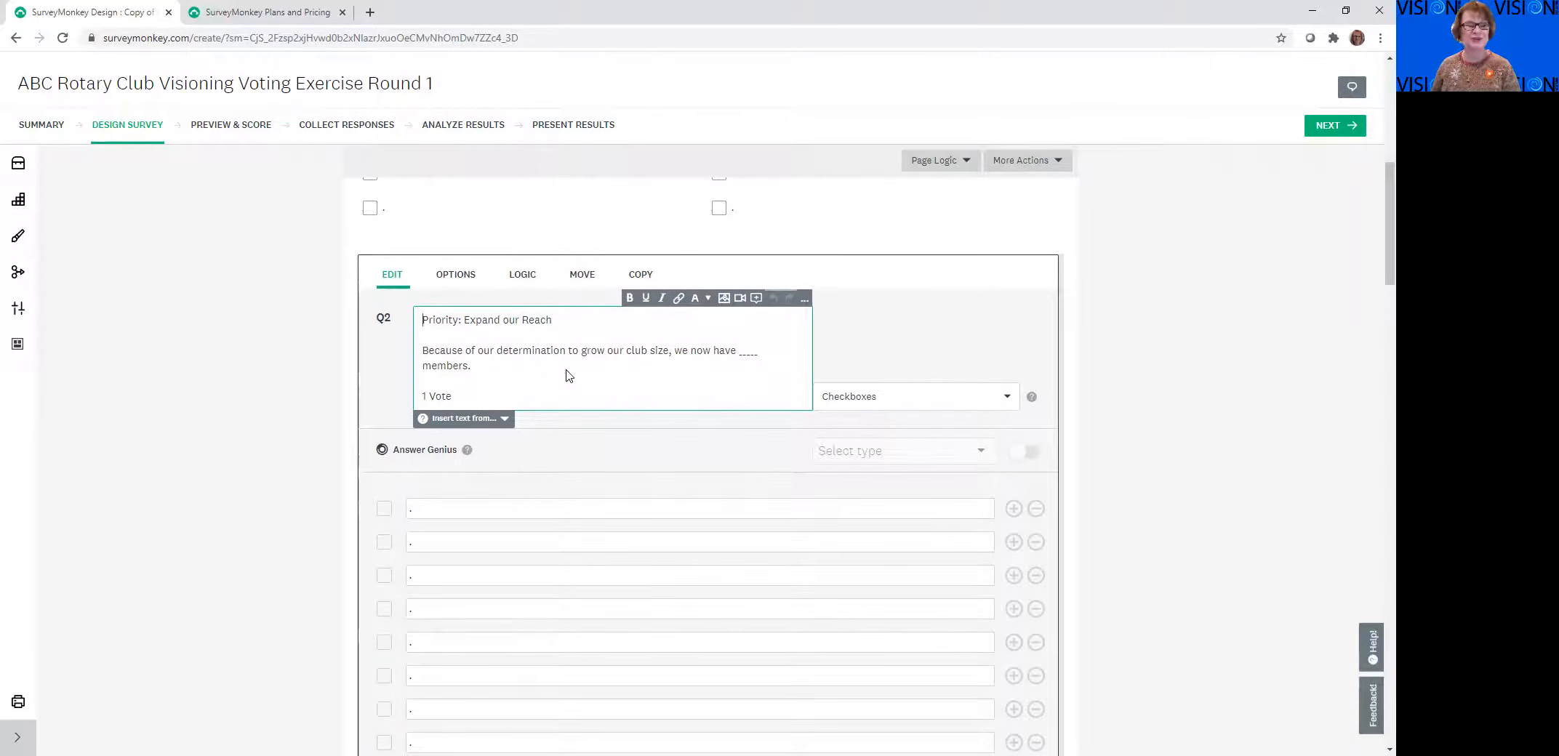
scroll(570, 374, down, 1)
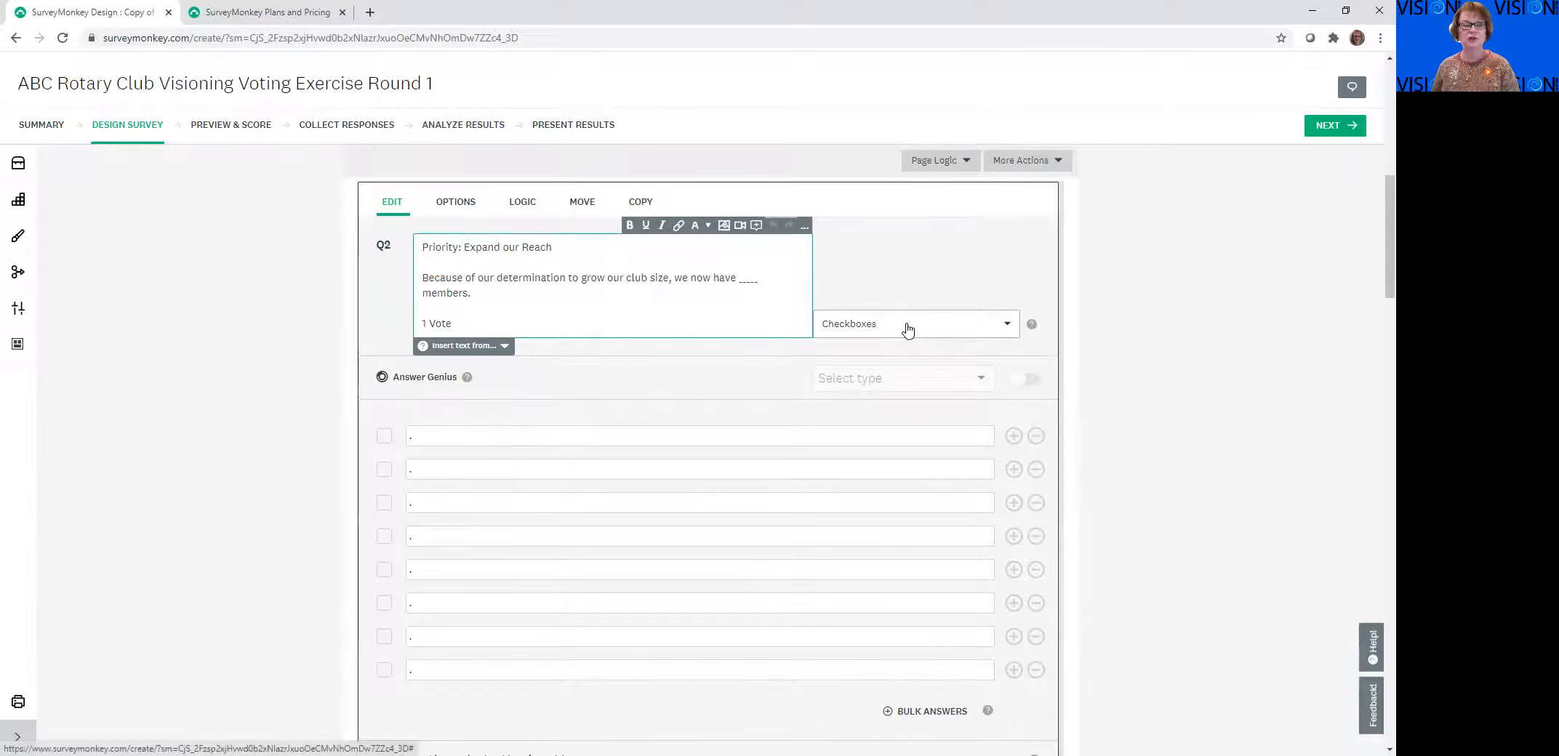
click(432, 437)
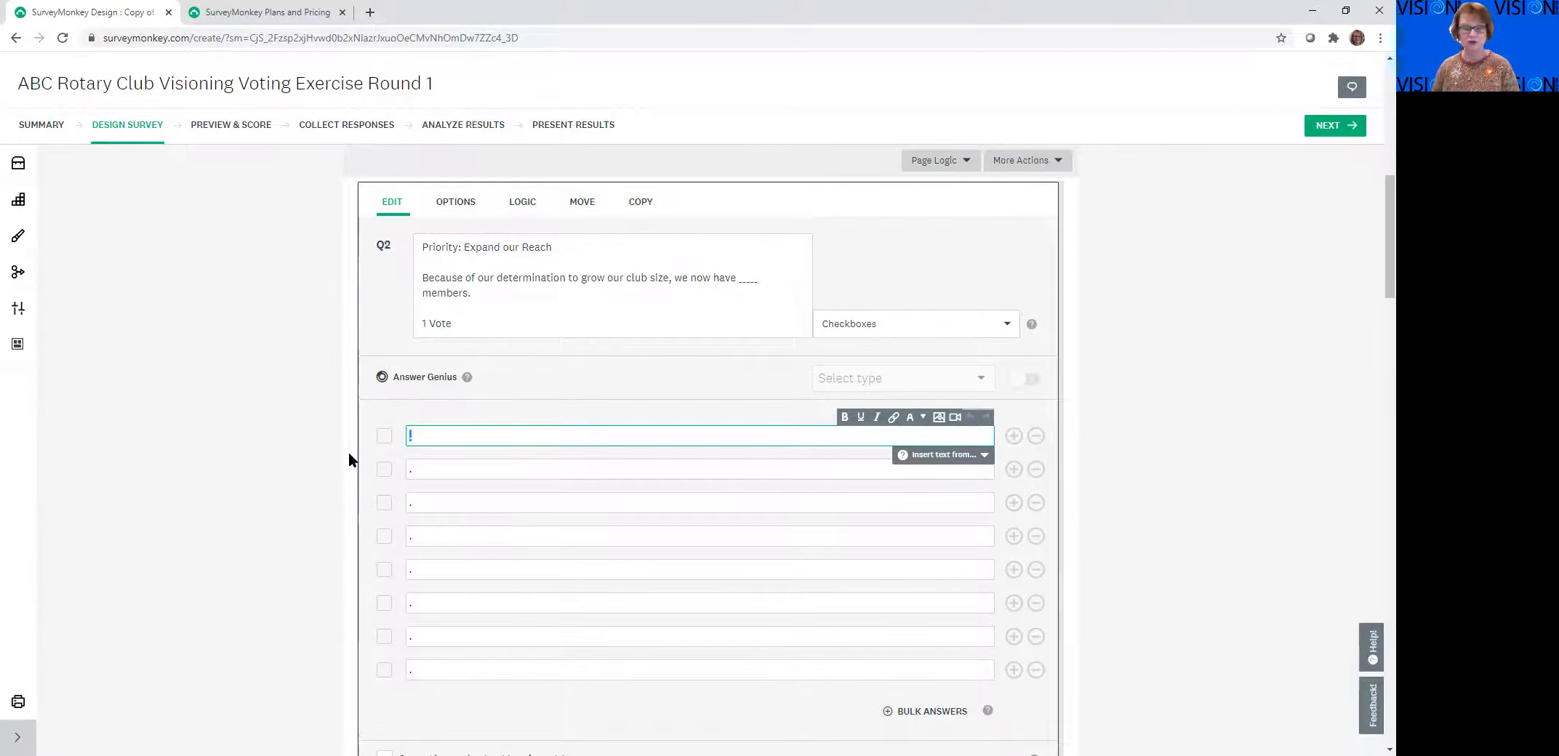
Open question 3, Expand our Reach, and question 4, Enhance Participant Engagement, for editing and examine their placeholder answer choices
scroll(390, 498, down, 8)
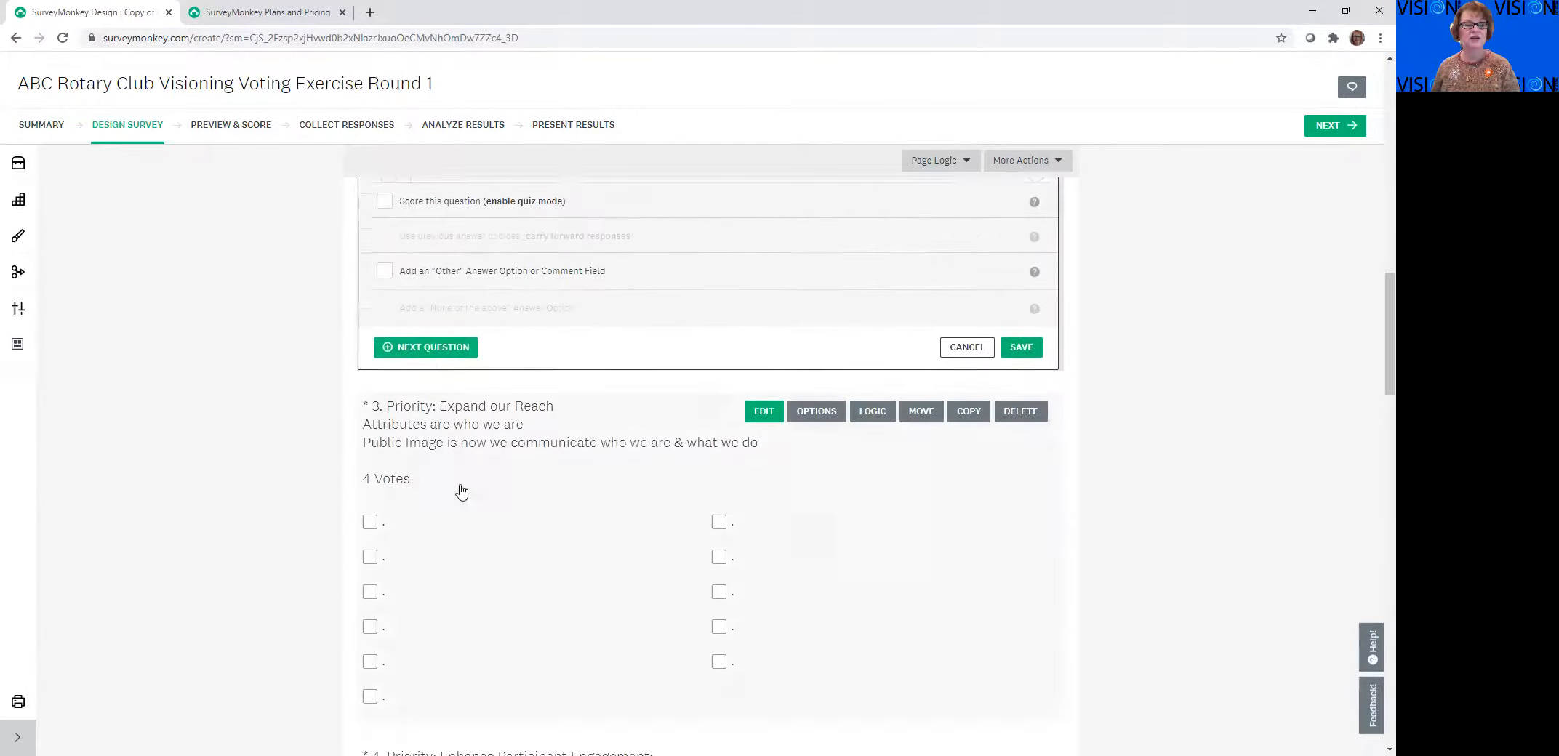
click(672, 386)
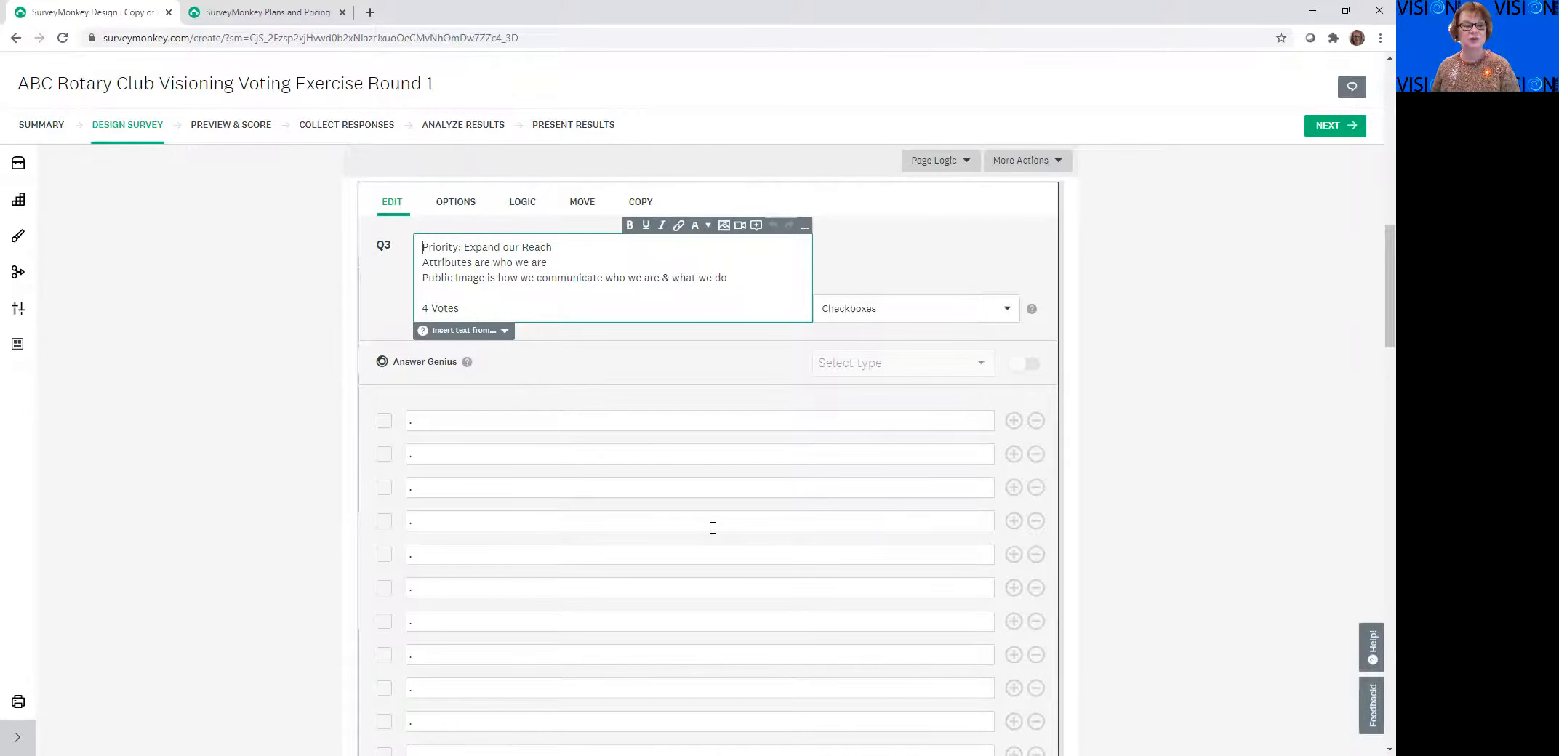
scroll(712, 528, down, 5)
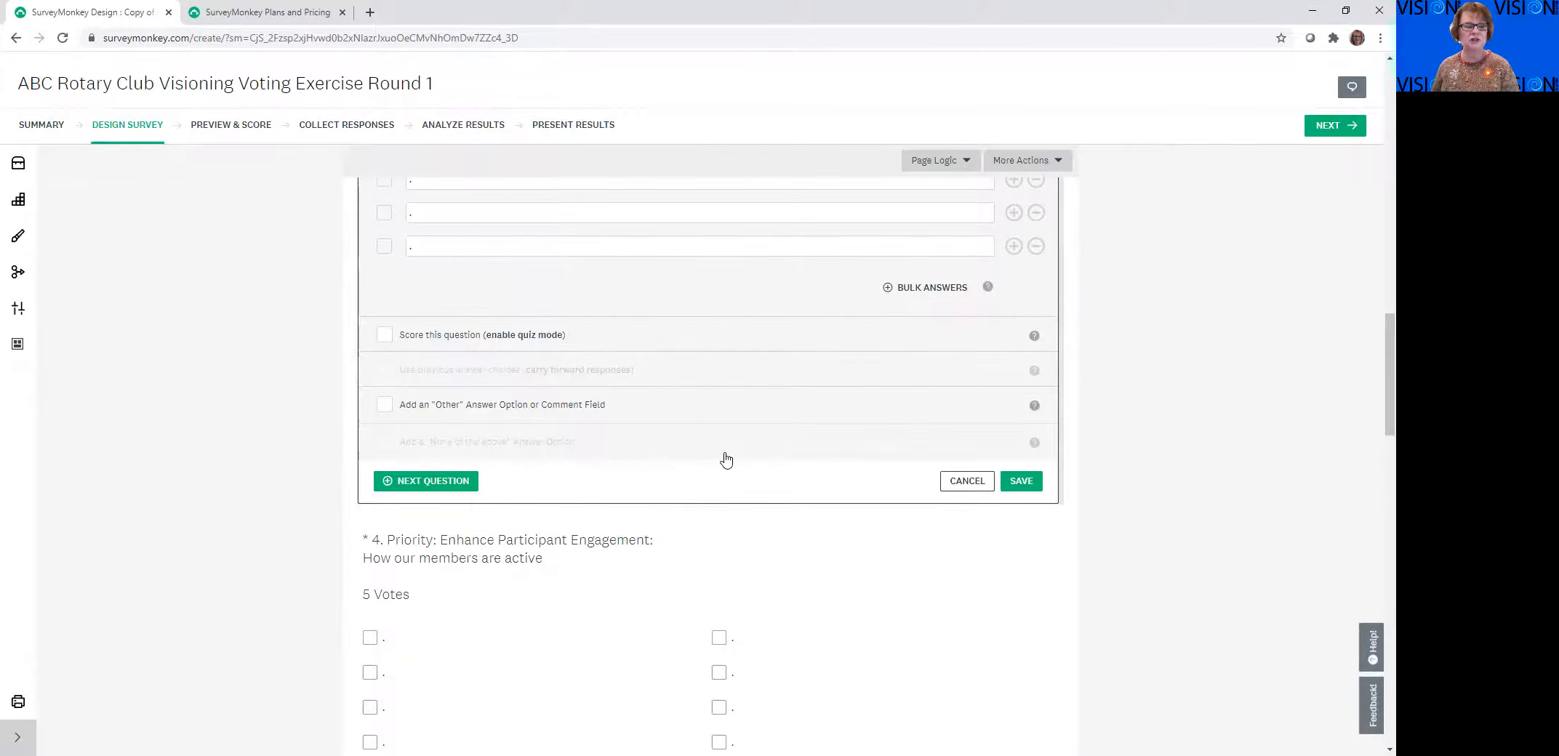
scroll(724, 456, down, 4)
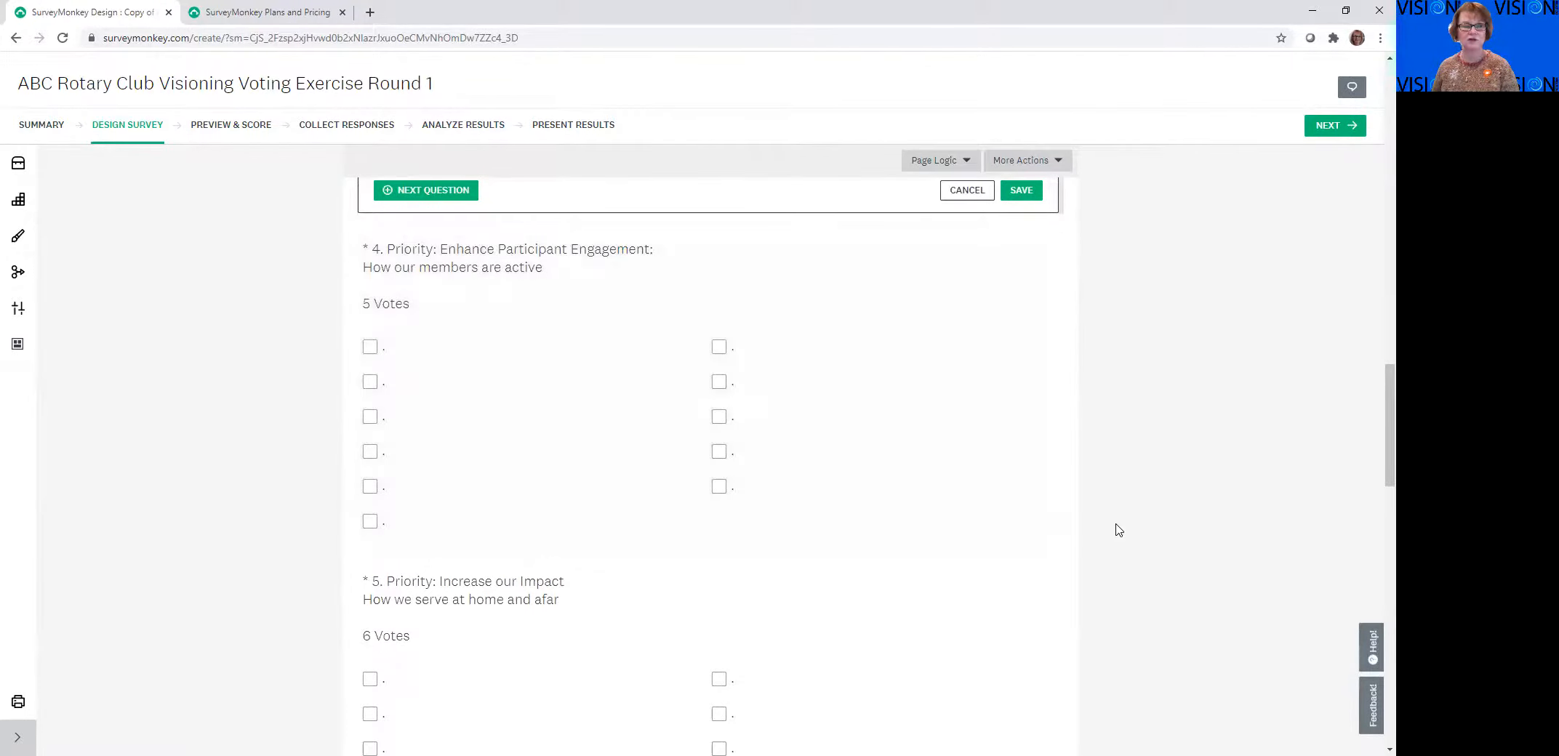
mouse_move(456, 338)
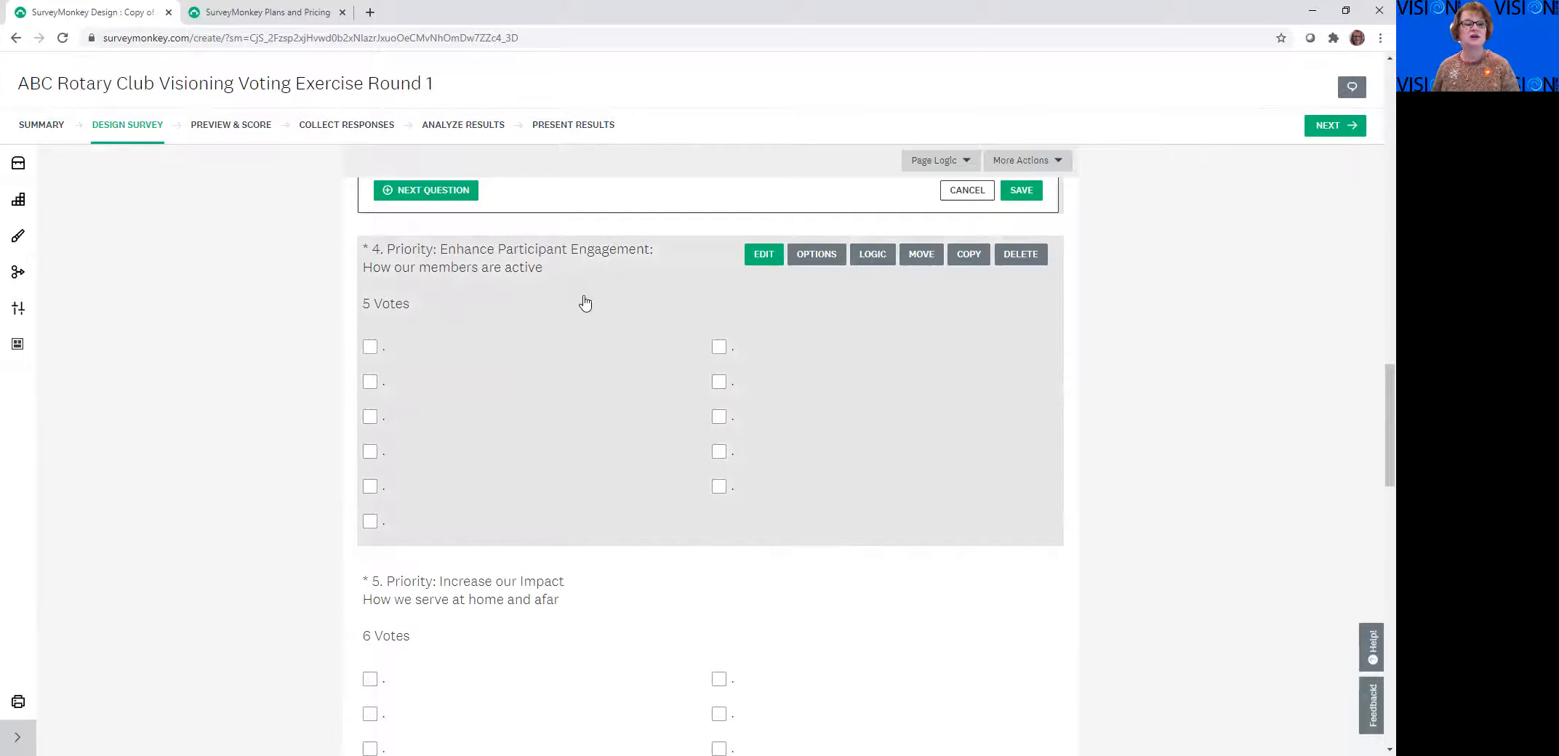
click(613, 296)
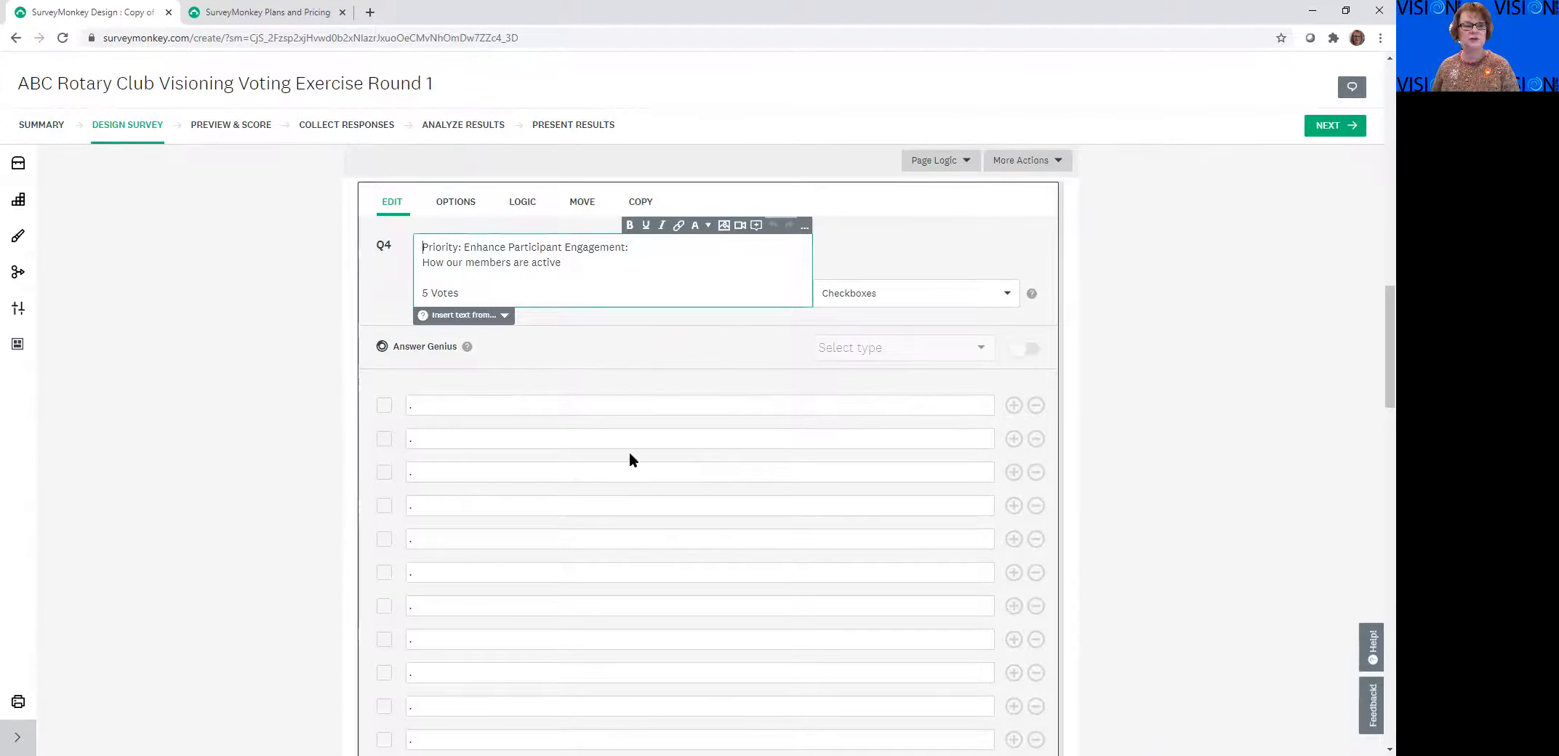
Open question 5, Increase our Impact, and question 6, Fundraisers, for editing and examine their placeholder answer choices
scroll(769, 515, down, 5)
scroll(780, 504, down, 5)
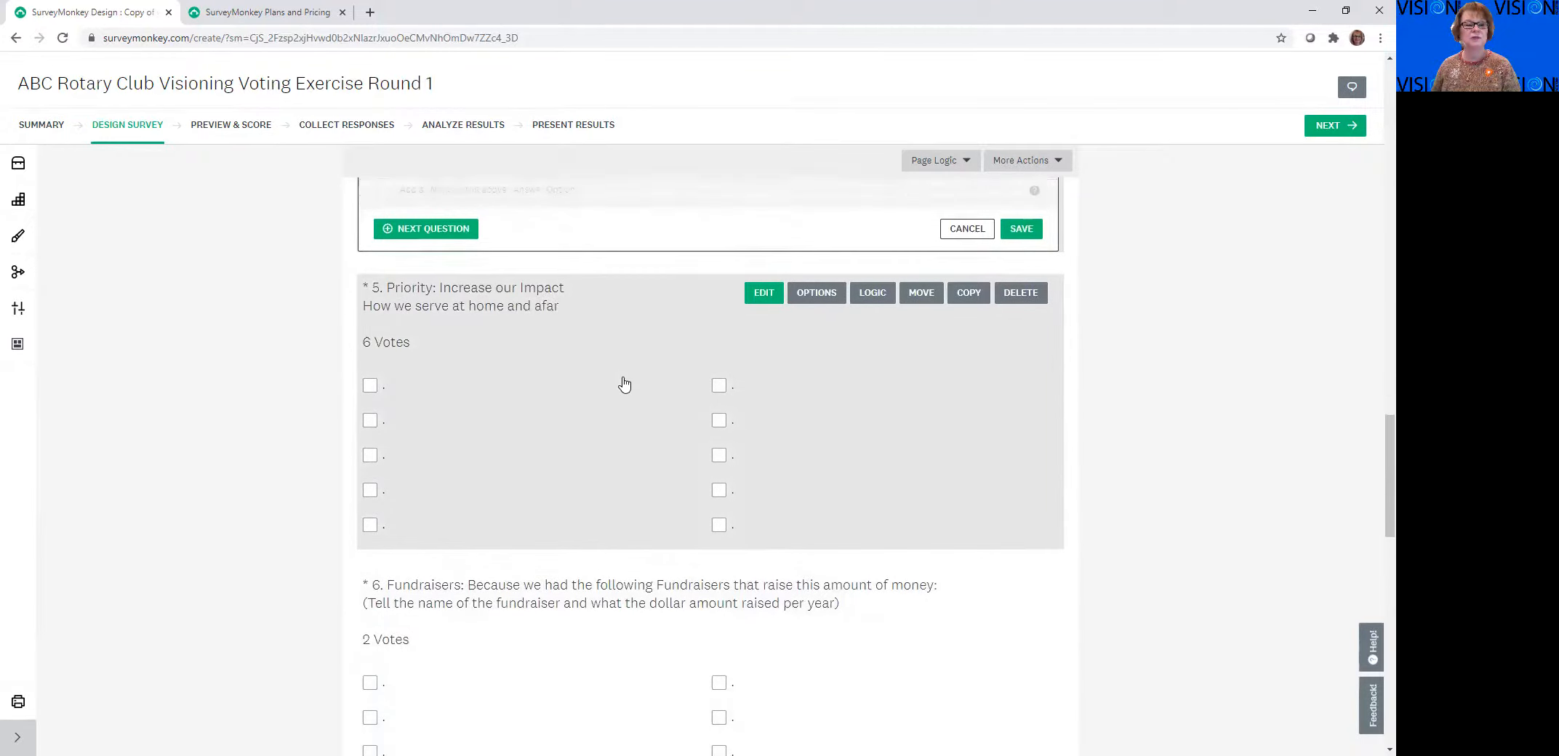
click(622, 391)
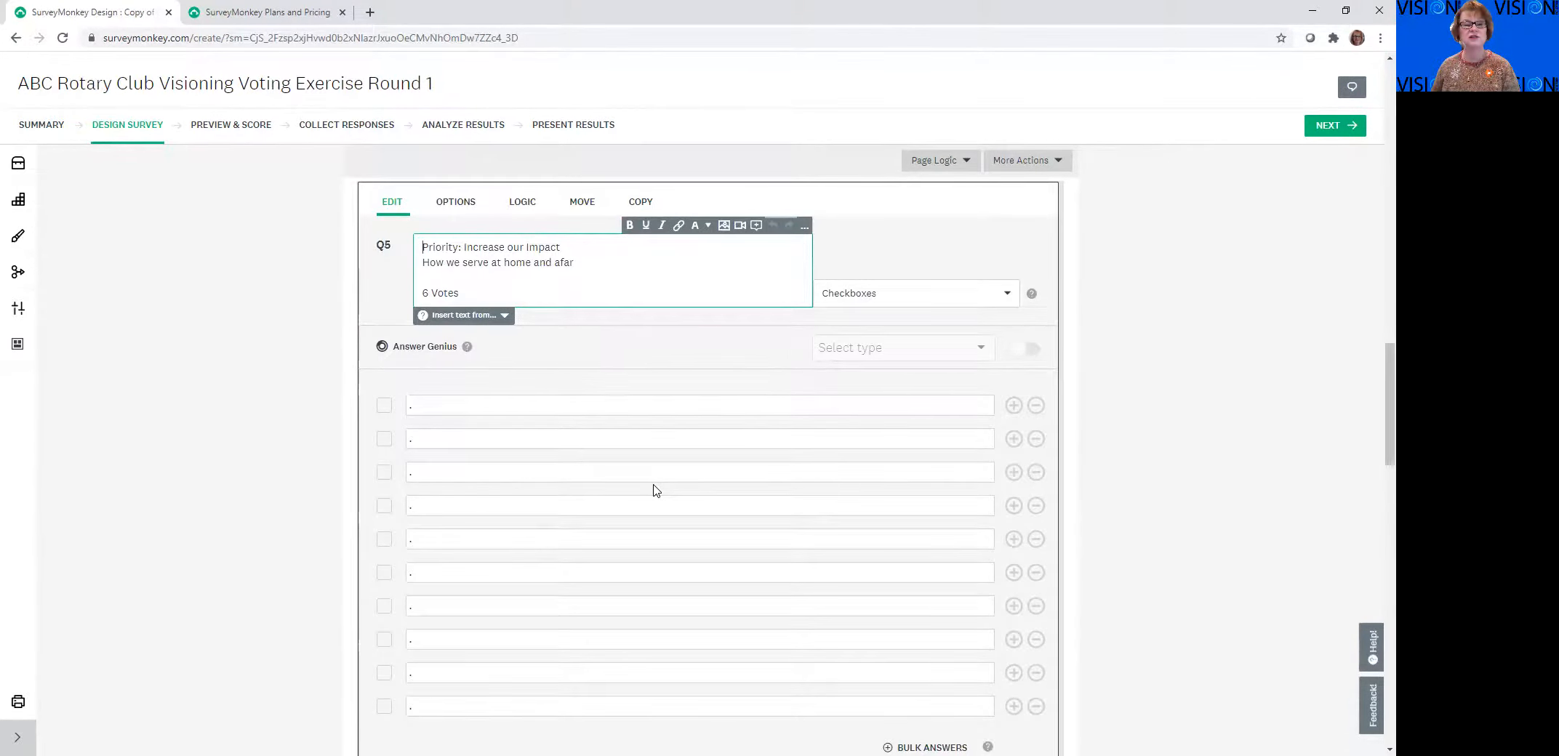
scroll(653, 491, down, 10)
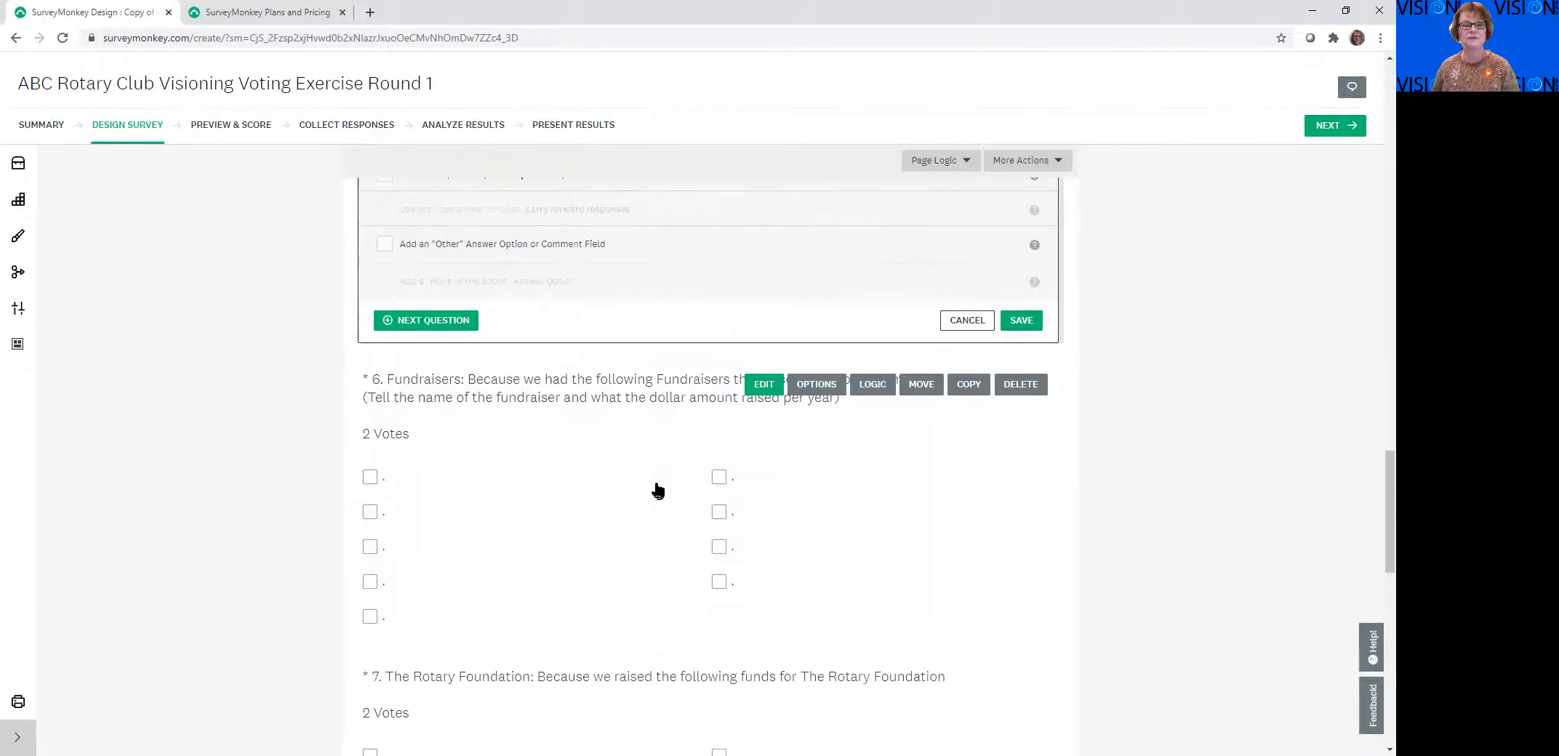
scroll(641, 438, up, 1)
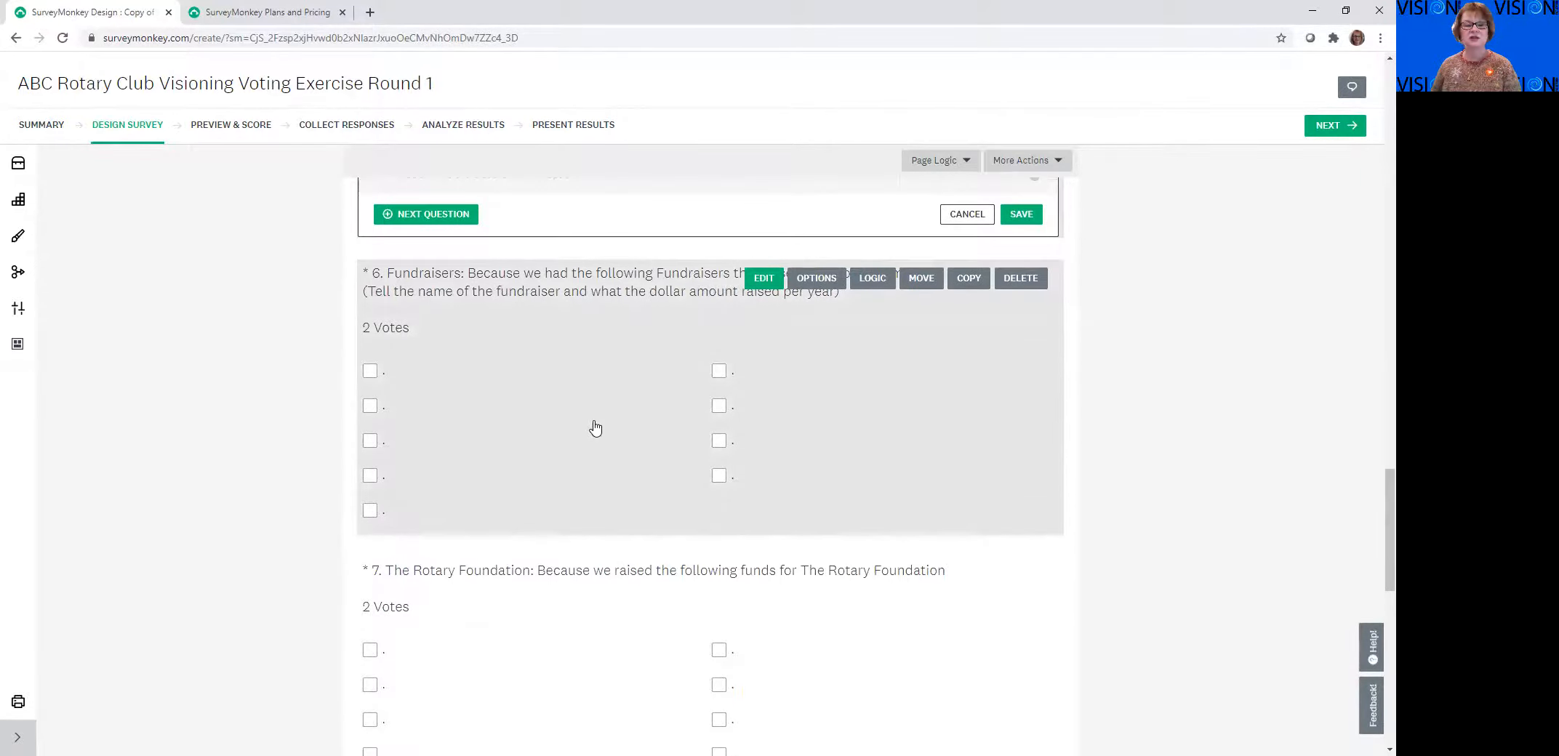
click(668, 426)
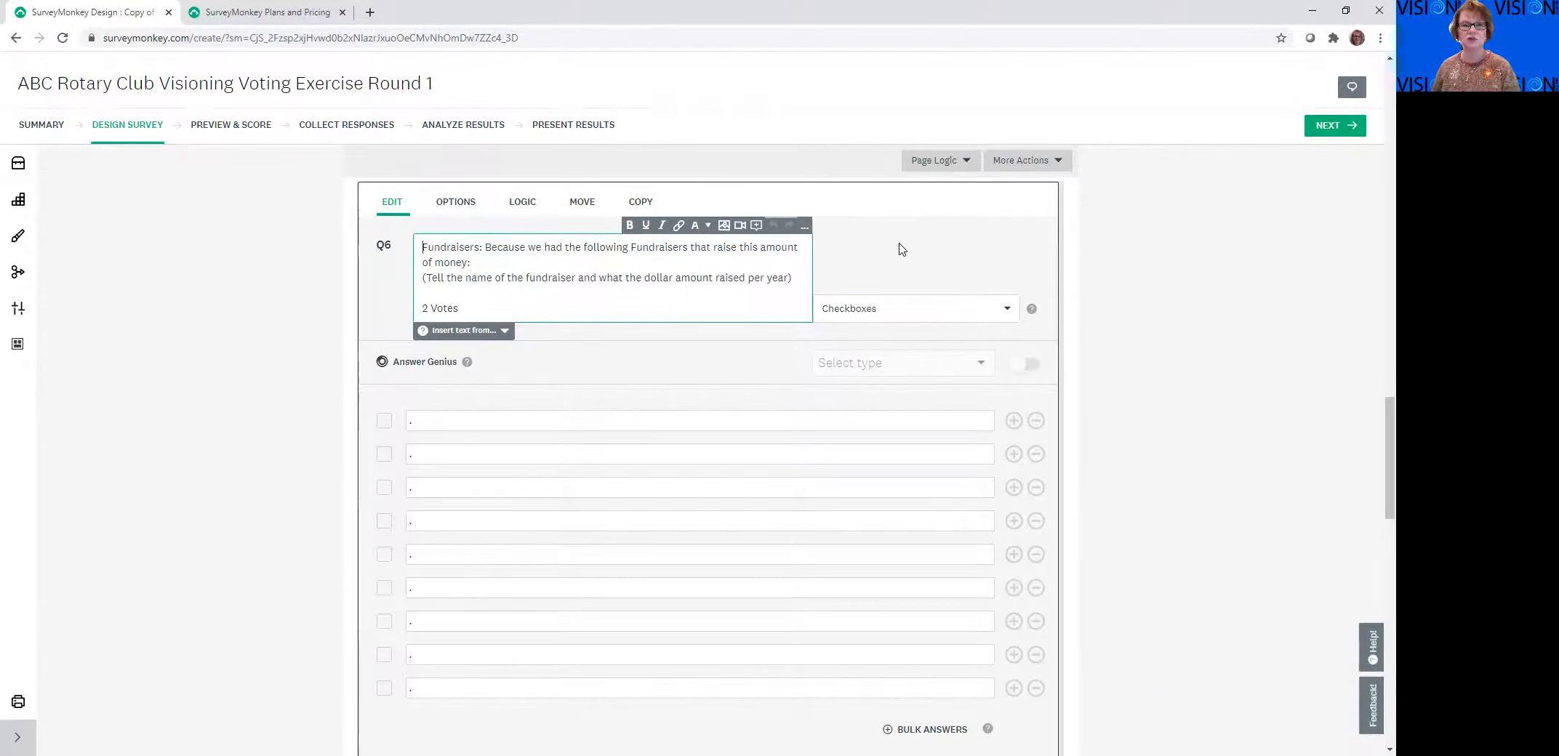
Open question 7, The Rotary Foundation, and question 8, on Club Foundation funds, for editing and examine their answer choices
scroll(828, 442, down, 3)
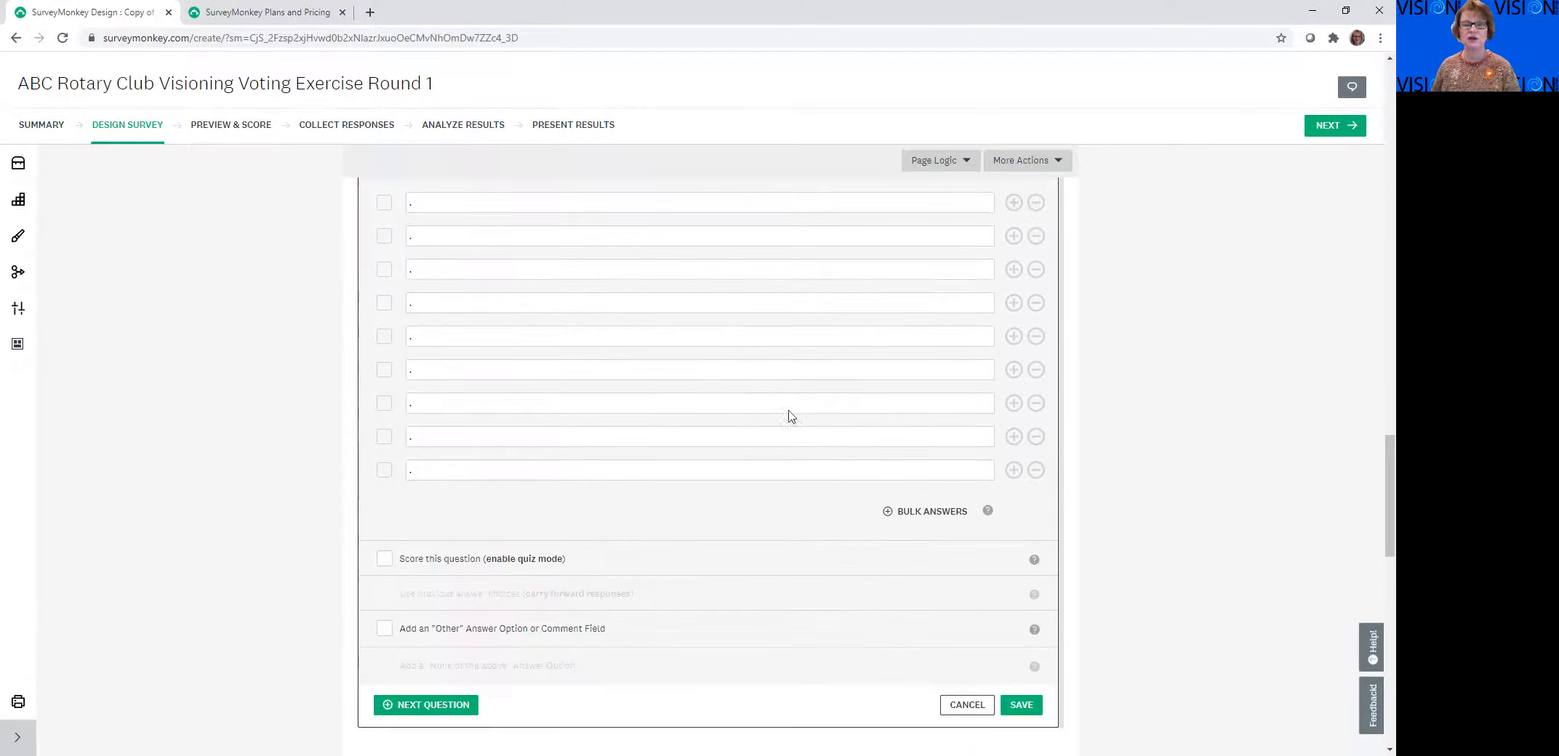
scroll(732, 349, down, 7)
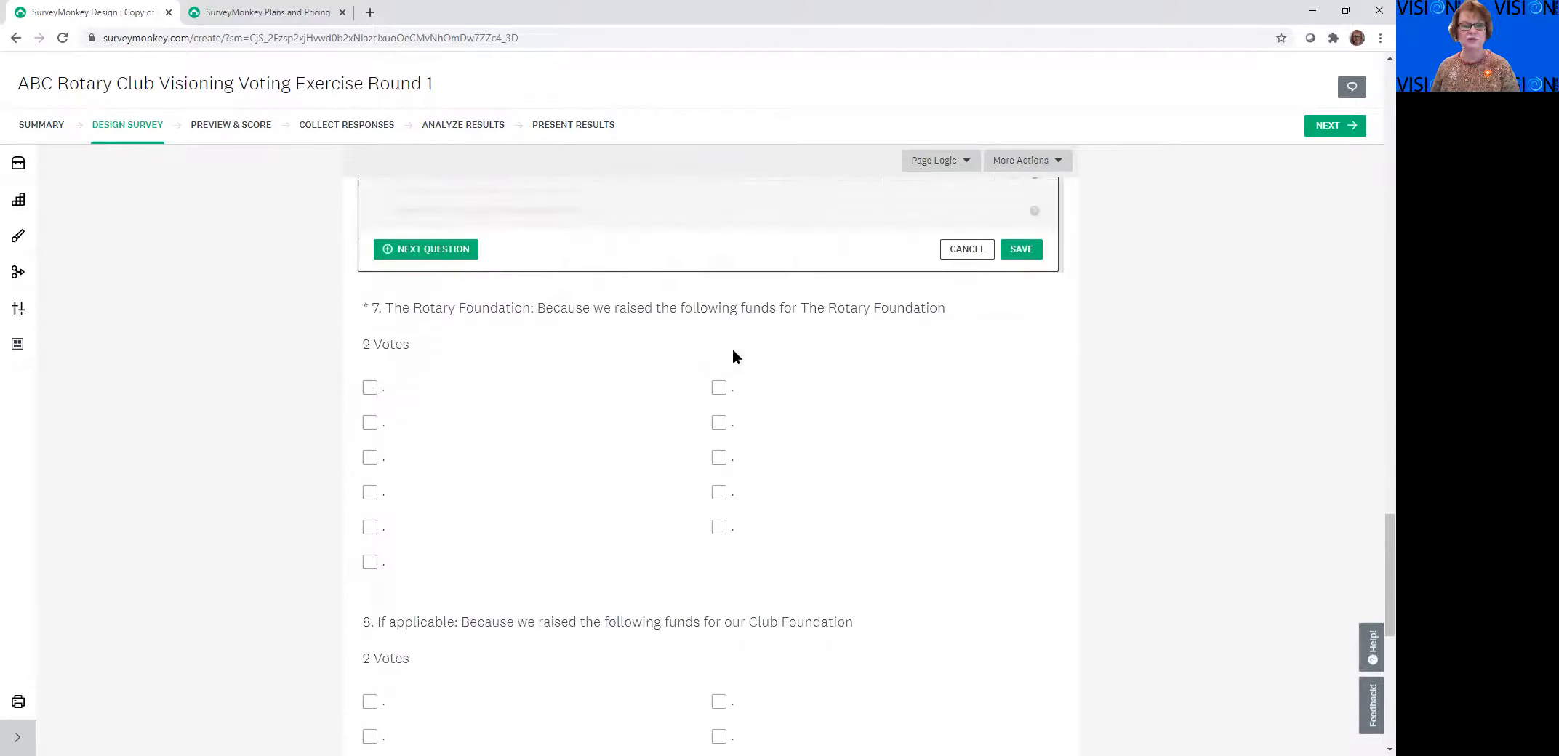
click(539, 380)
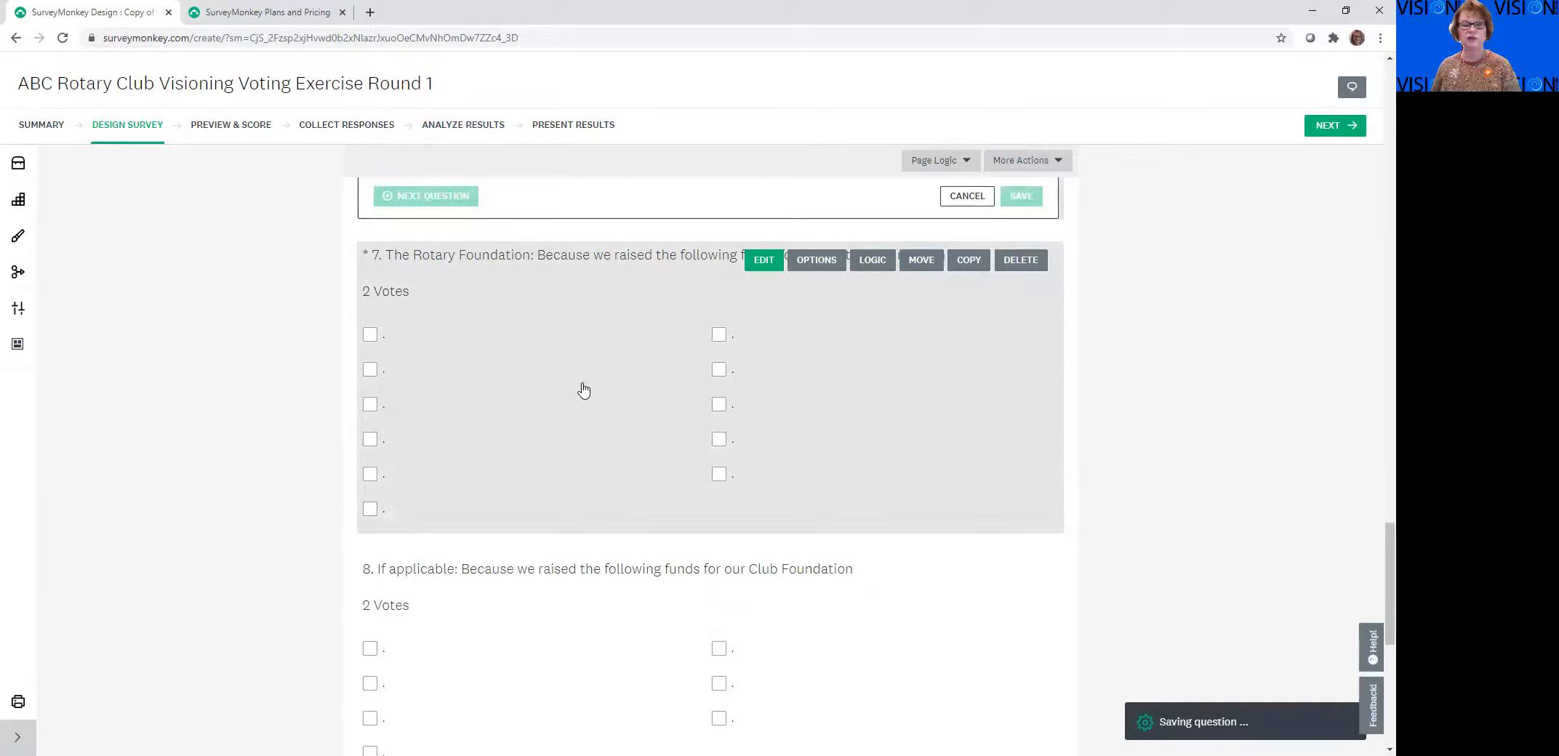
scroll(716, 408, down, 10)
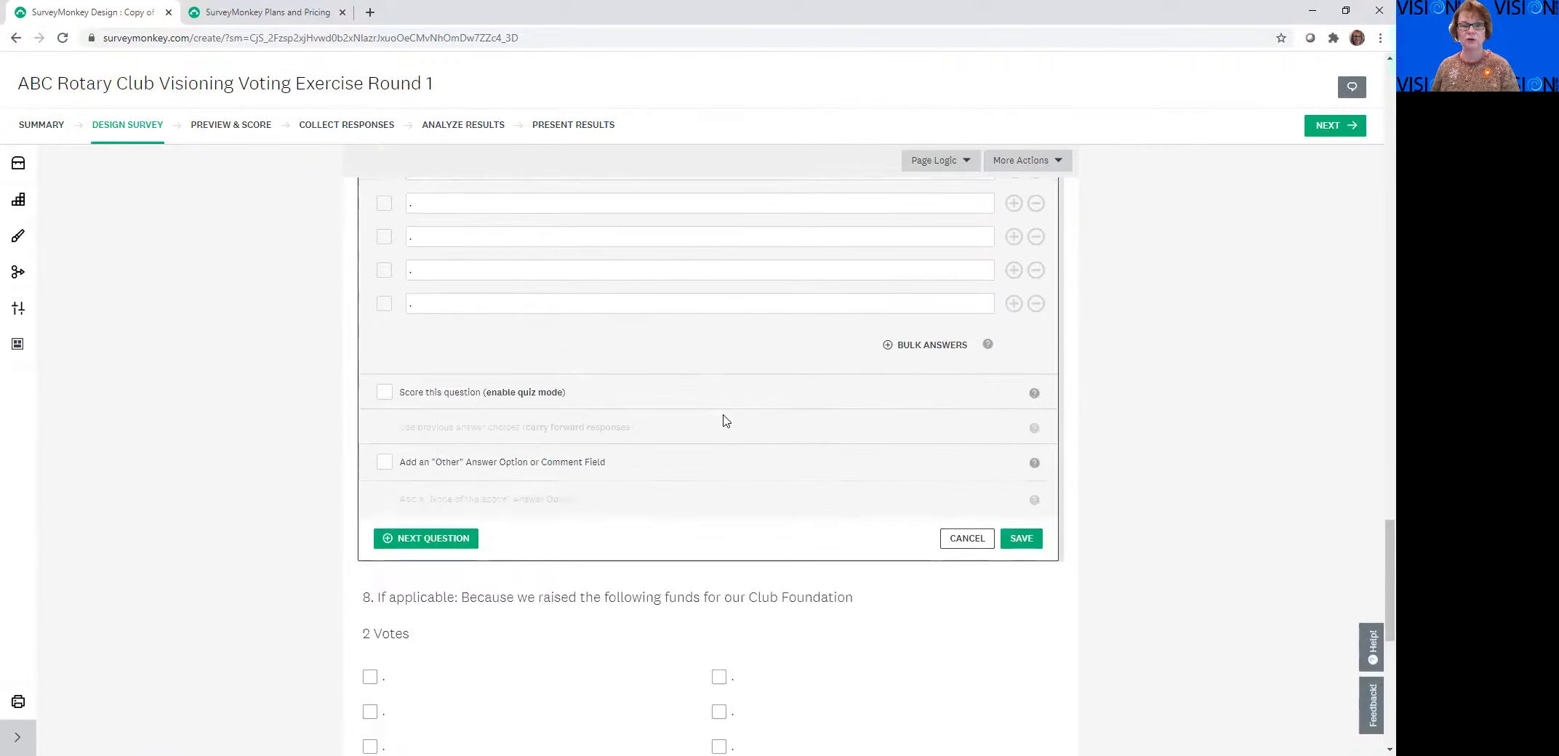
scroll(639, 427, down, 1)
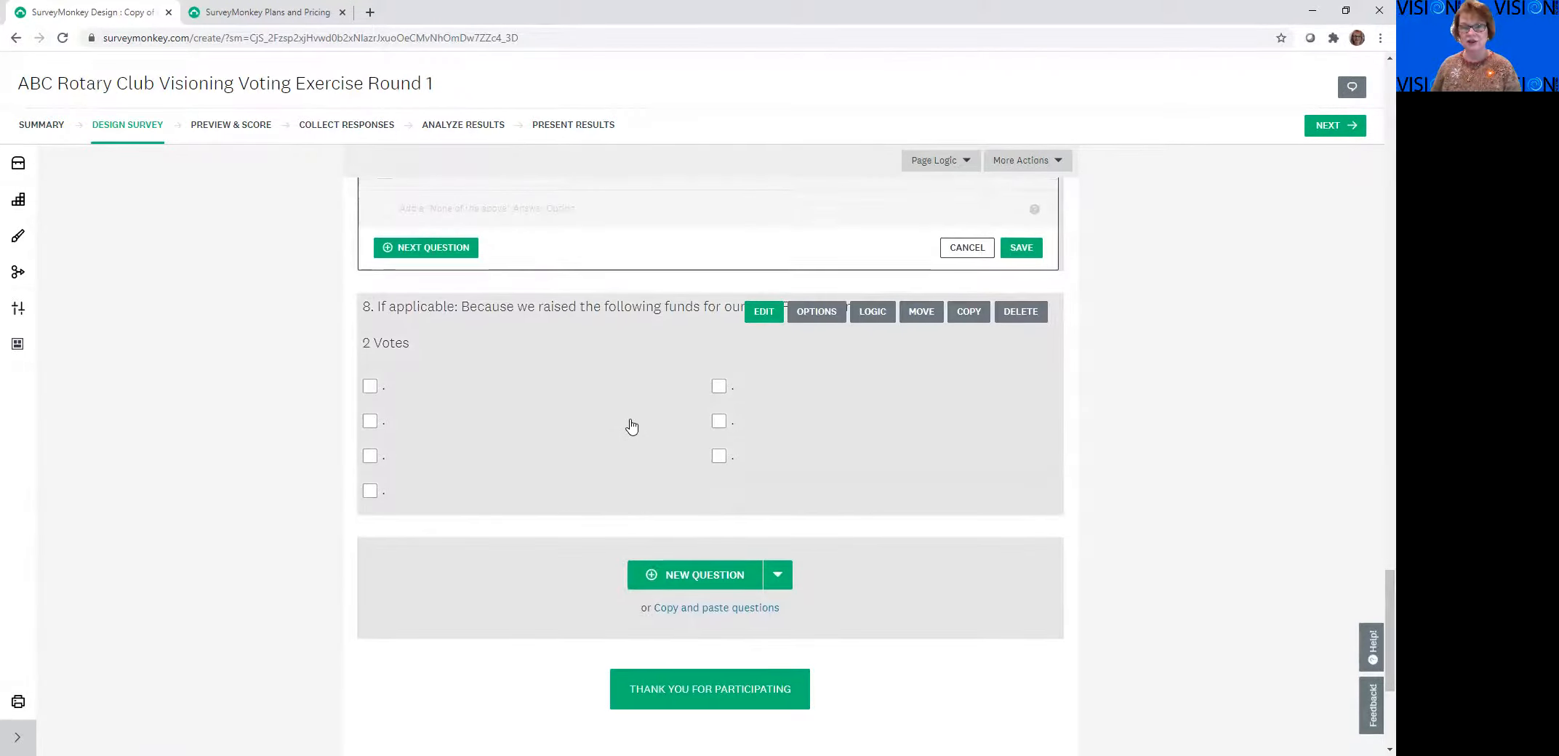
click(560, 381)
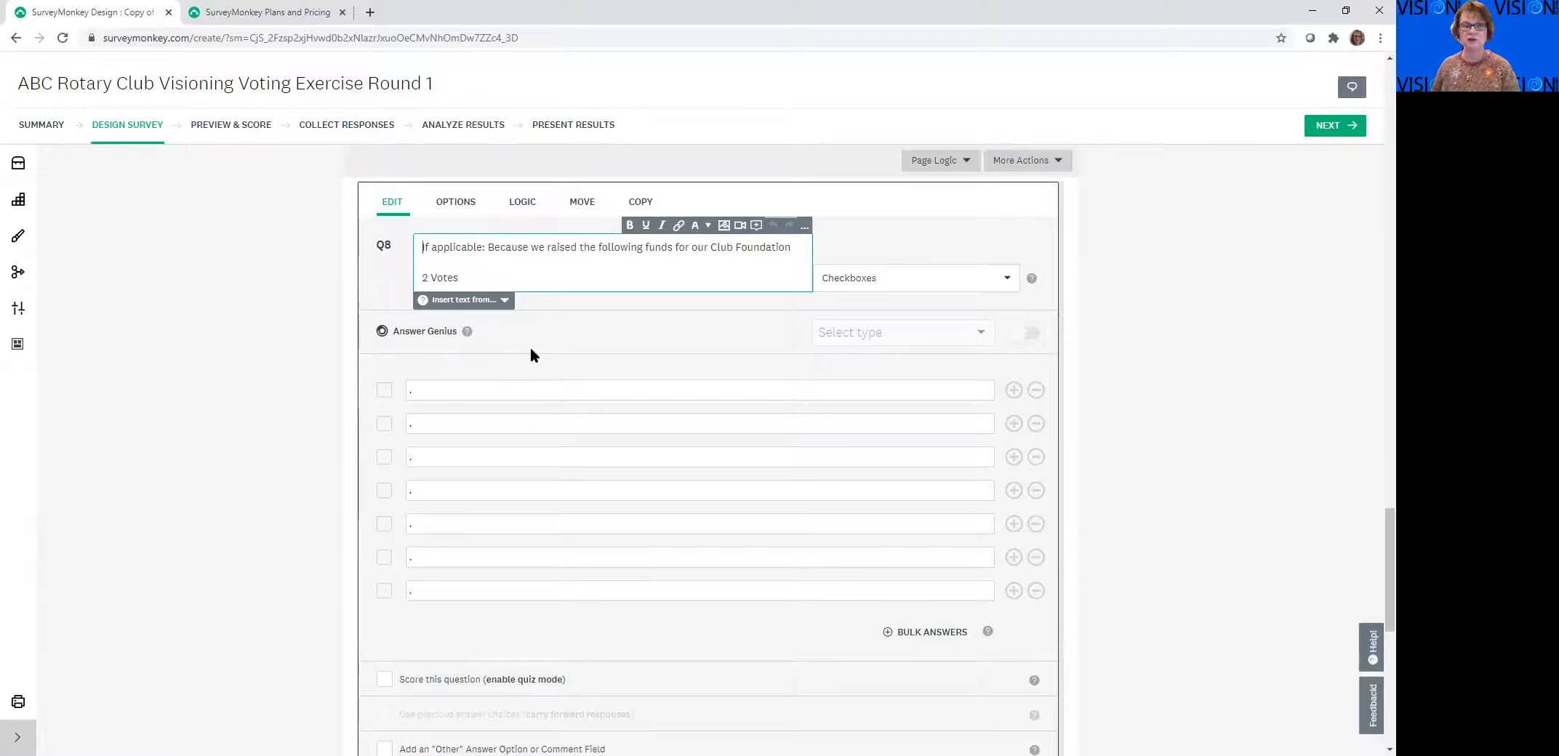
Reopen question 7 for editing, and review the if-applicable question 8 with its delete option and the end of the survey
scroll(647, 376, up, 2)
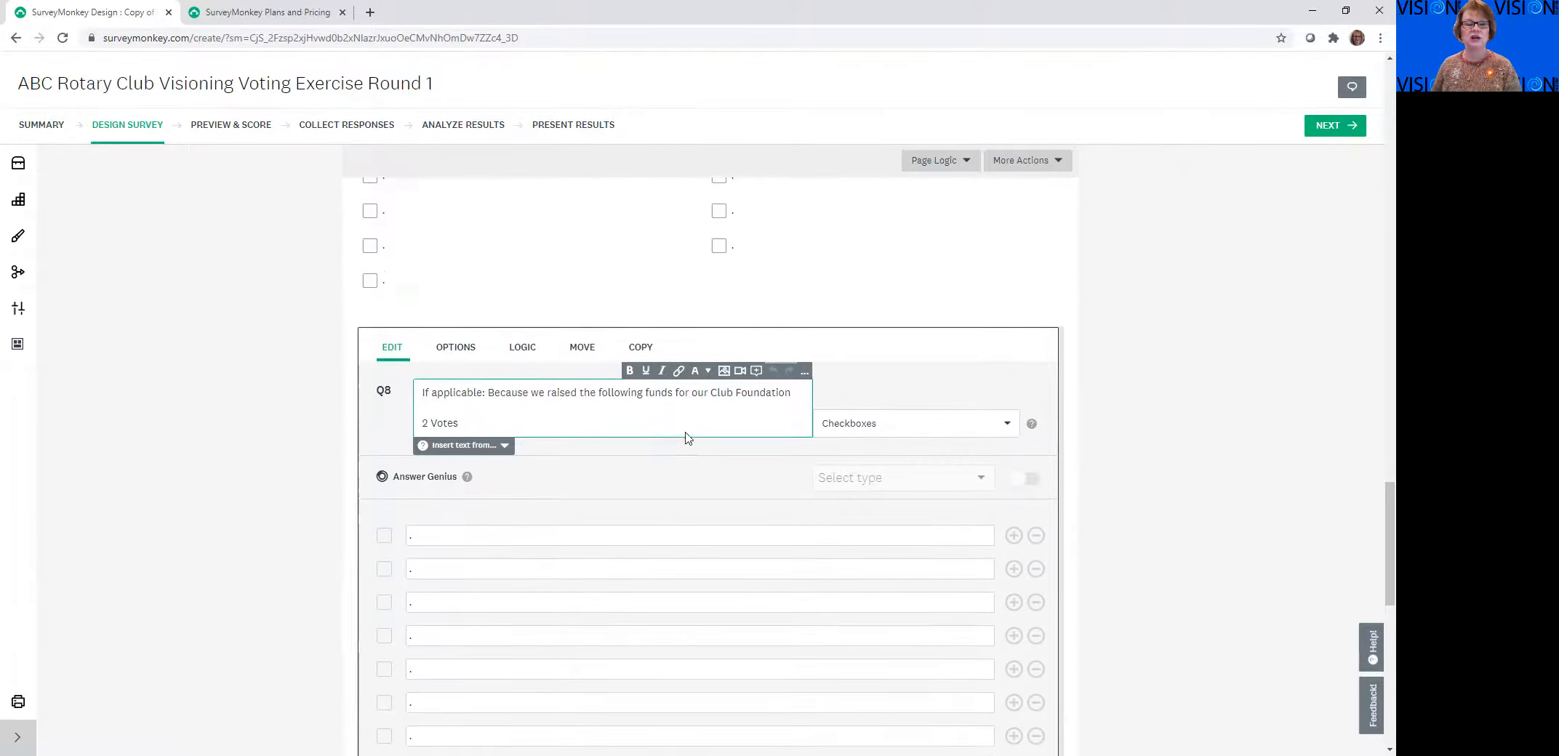
scroll(759, 456, up, 4)
click(811, 419)
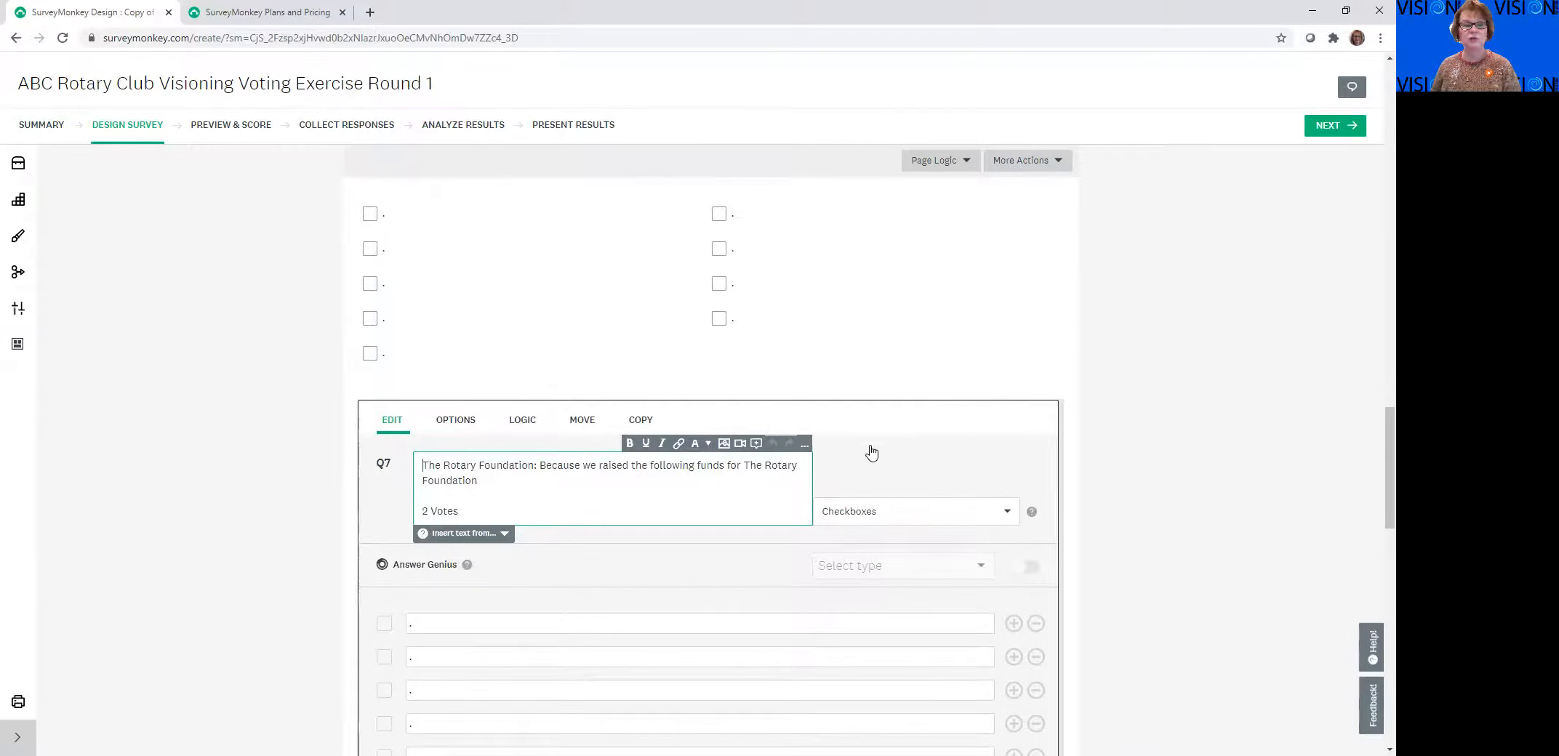
scroll(895, 465, down, 8)
scroll(886, 465, down, 2)
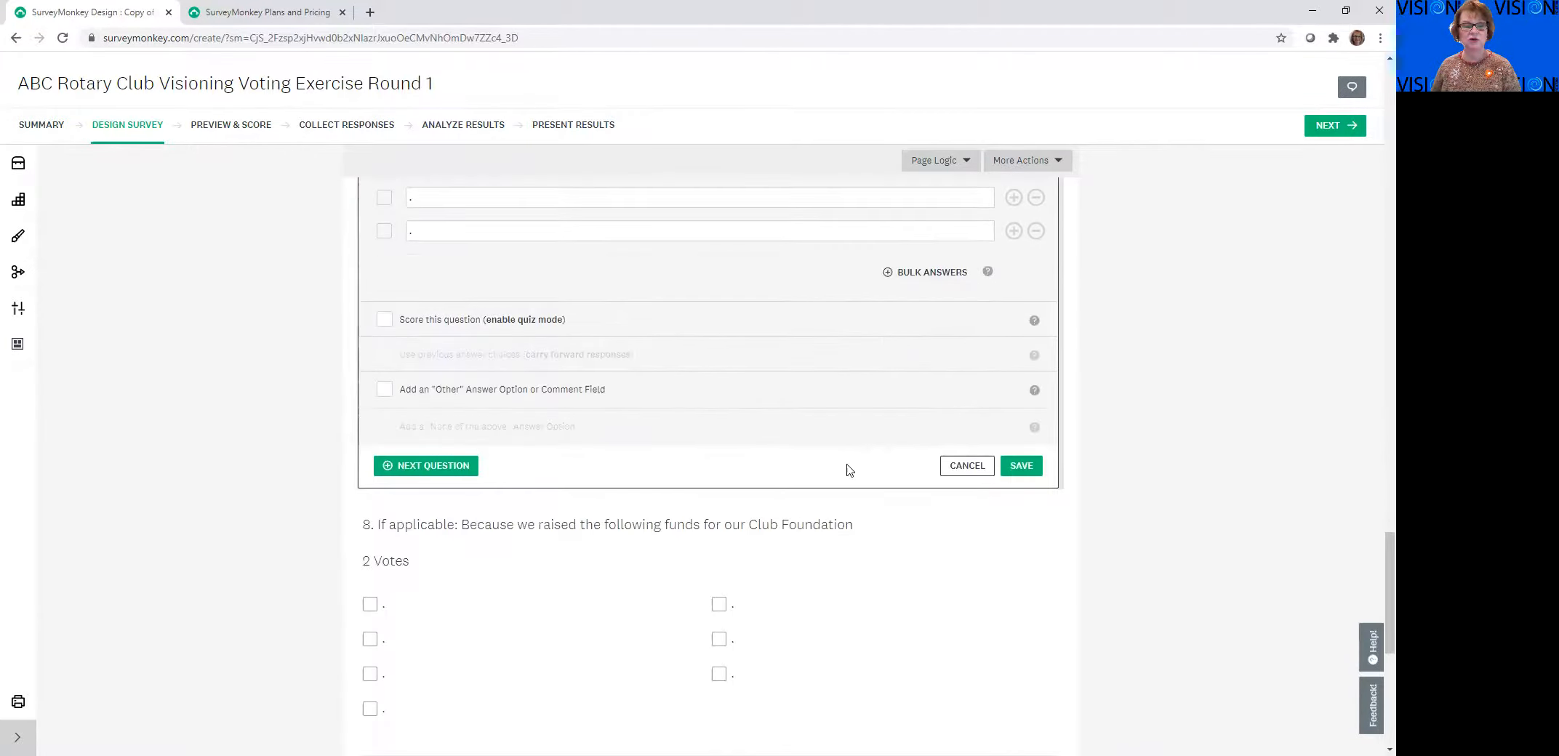
scroll(654, 508, down, 2)
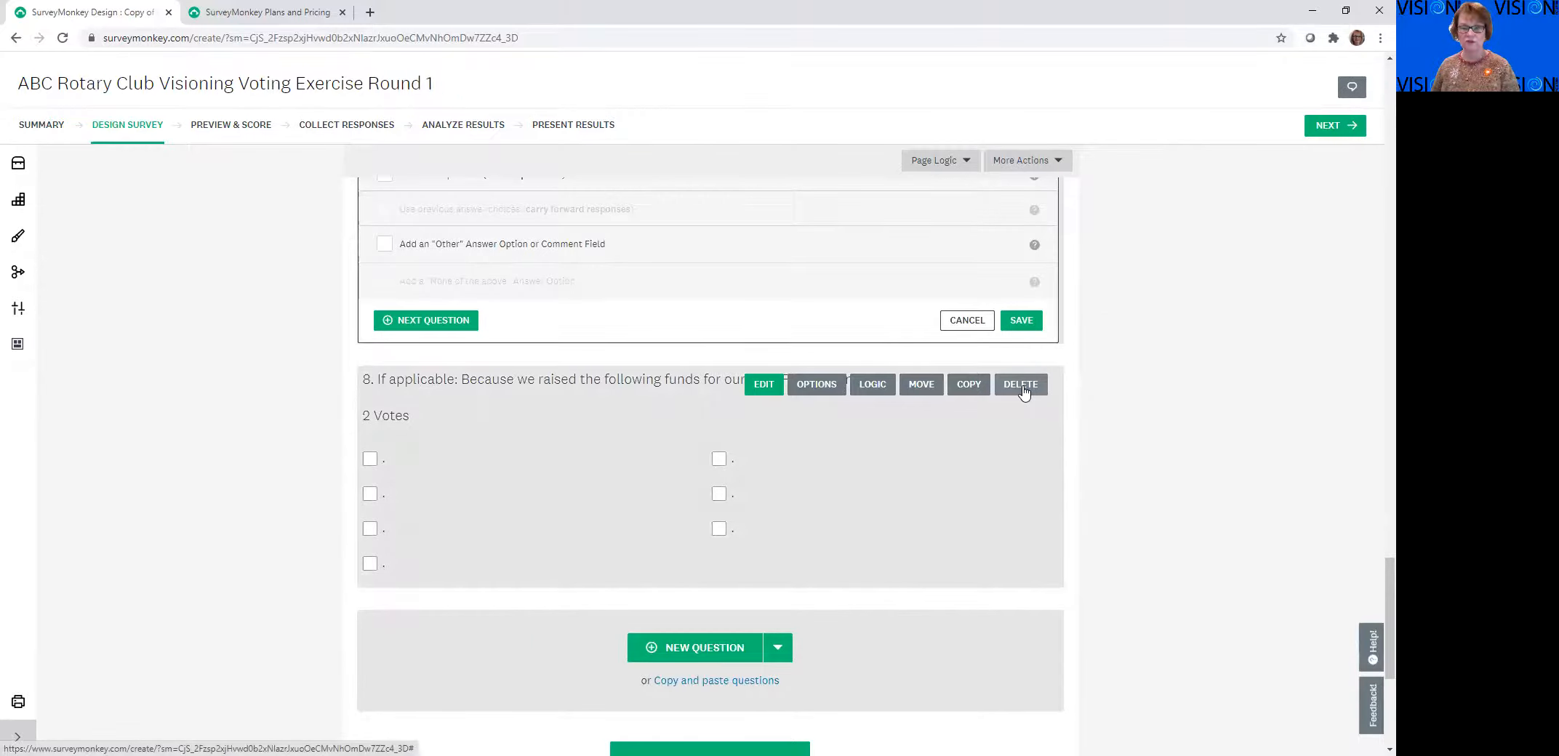
scroll(1149, 411, down, 3)
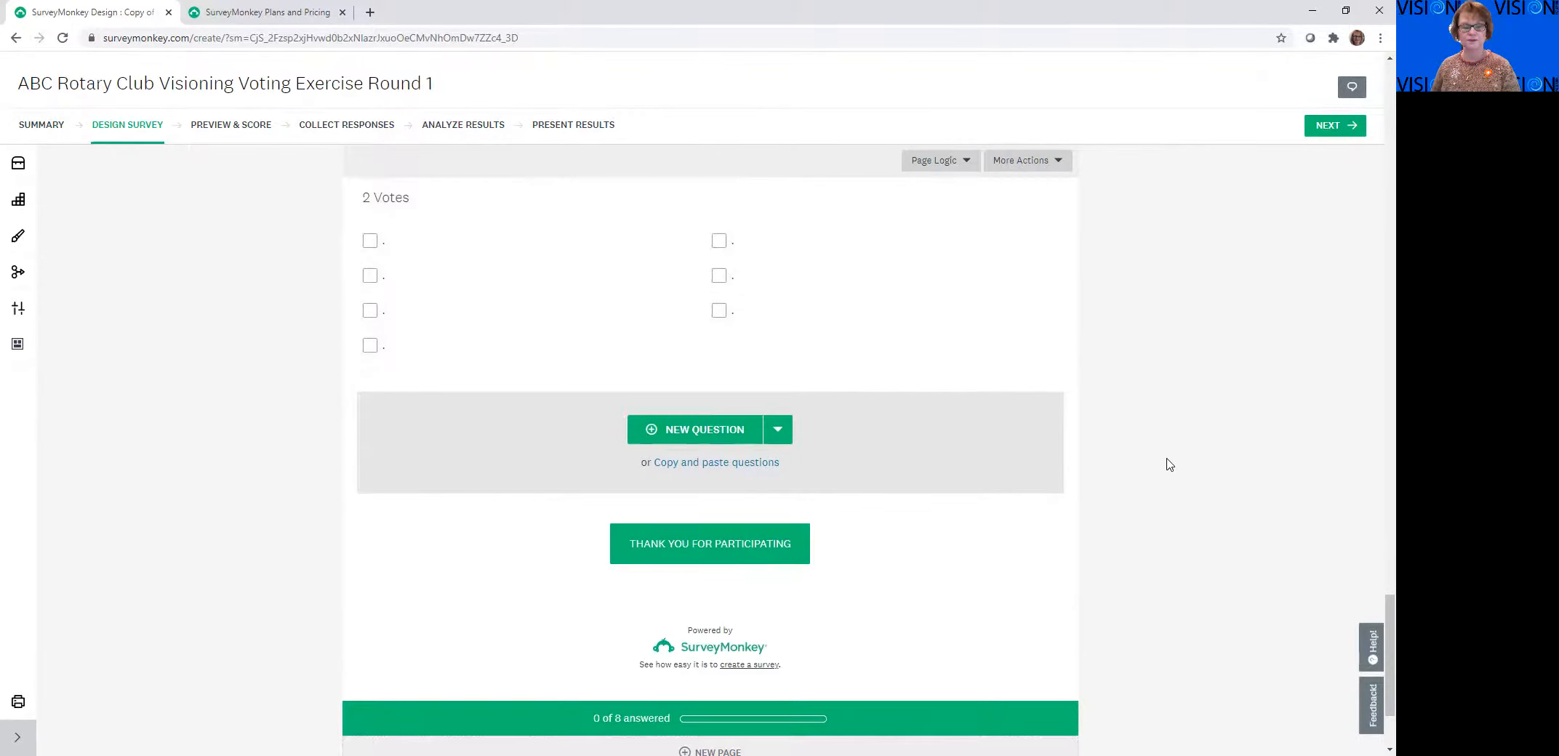
Move on from designing the survey to collecting responses, and look over the ways to collect them
scroll(1174, 488, up, 3)
scroll(1157, 483, up, 15)
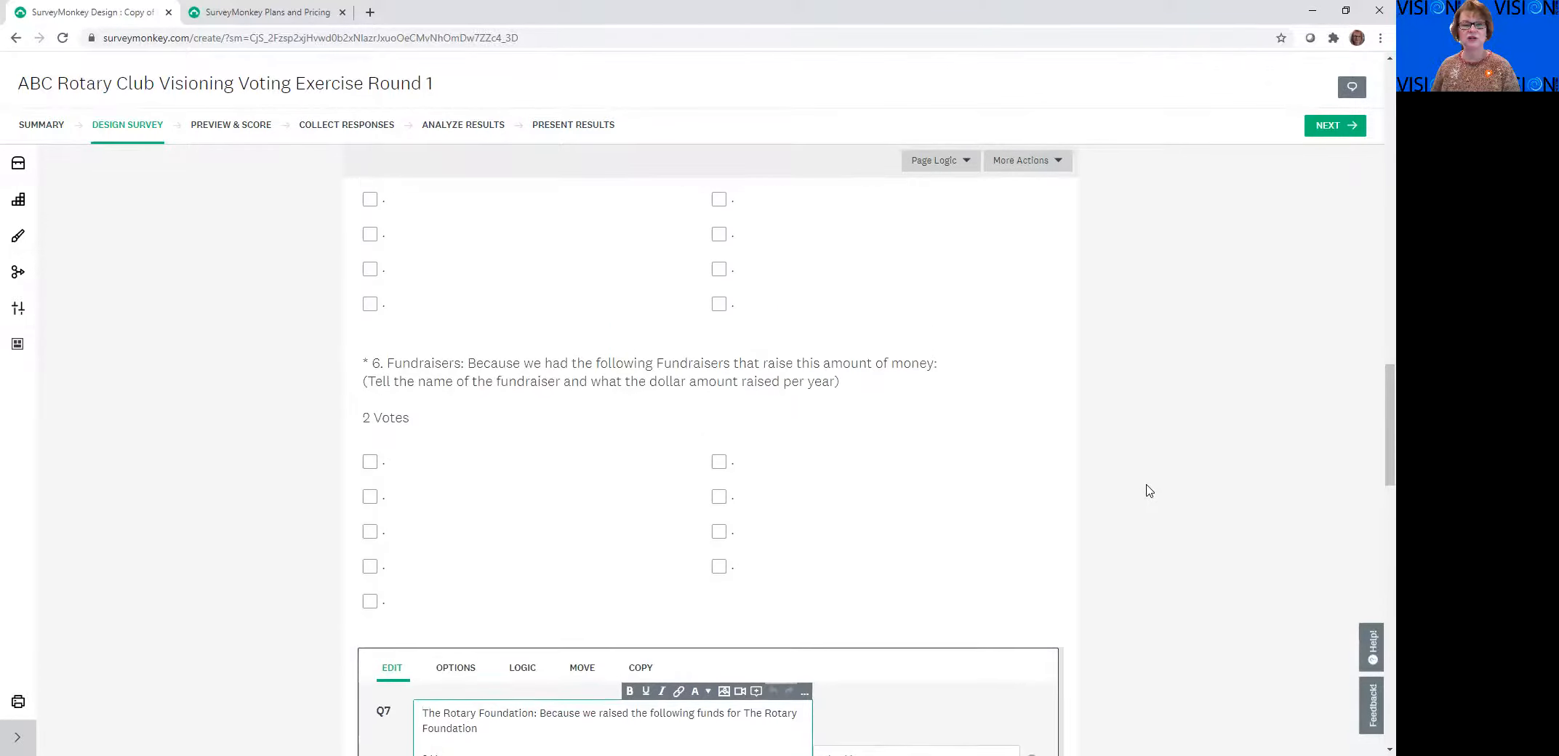
scroll(1146, 492, up, 5)
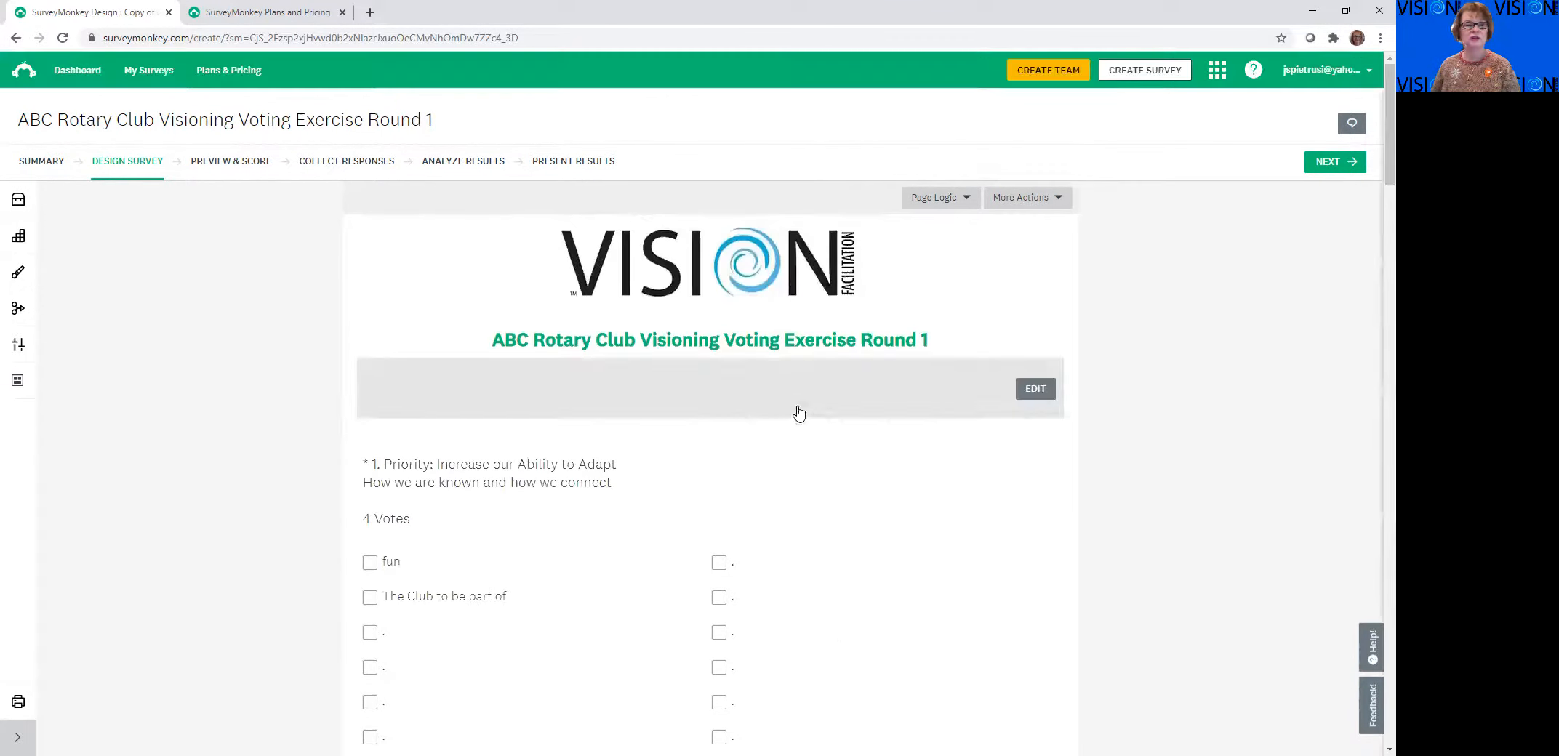
click(343, 163)
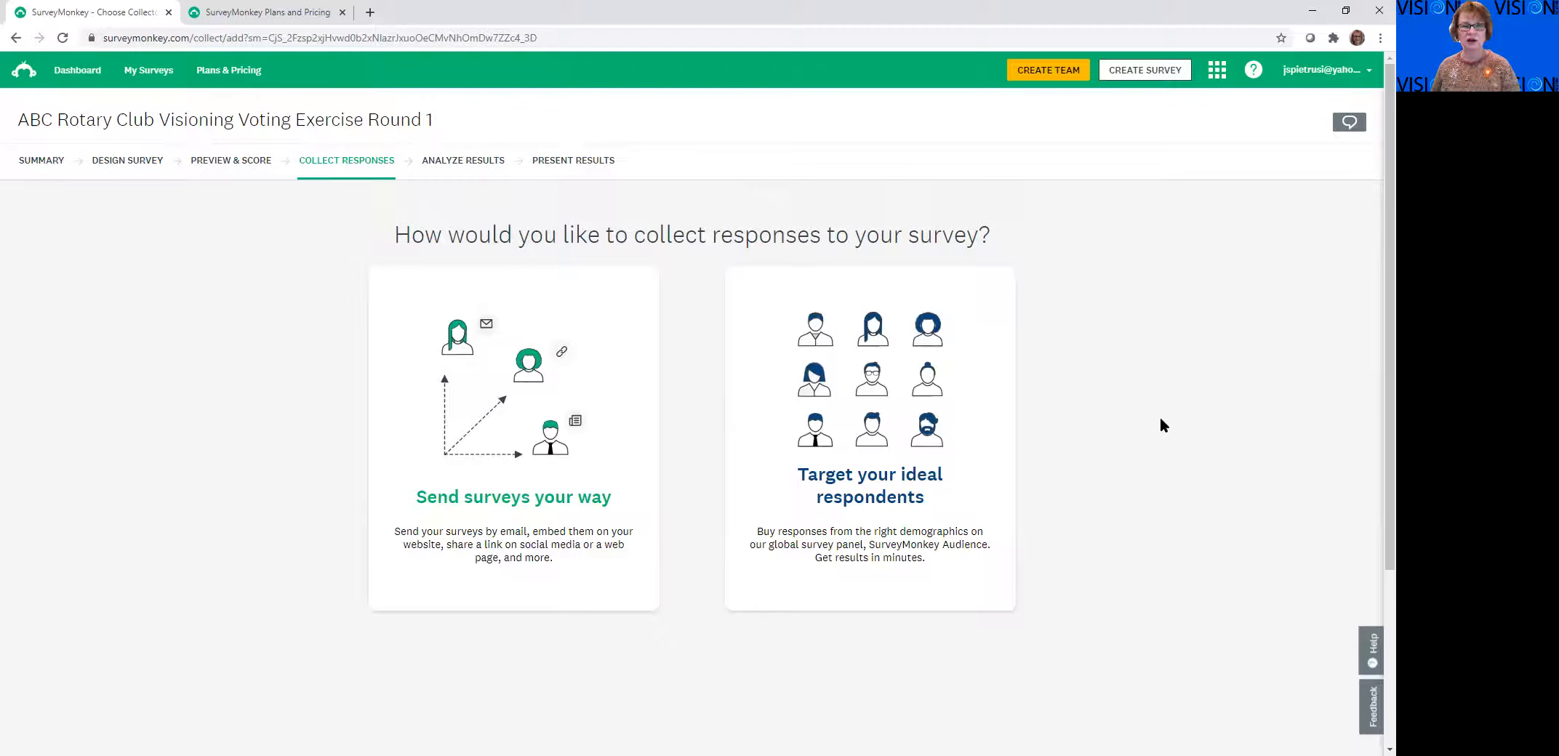
scroll(1098, 445, down, 2)
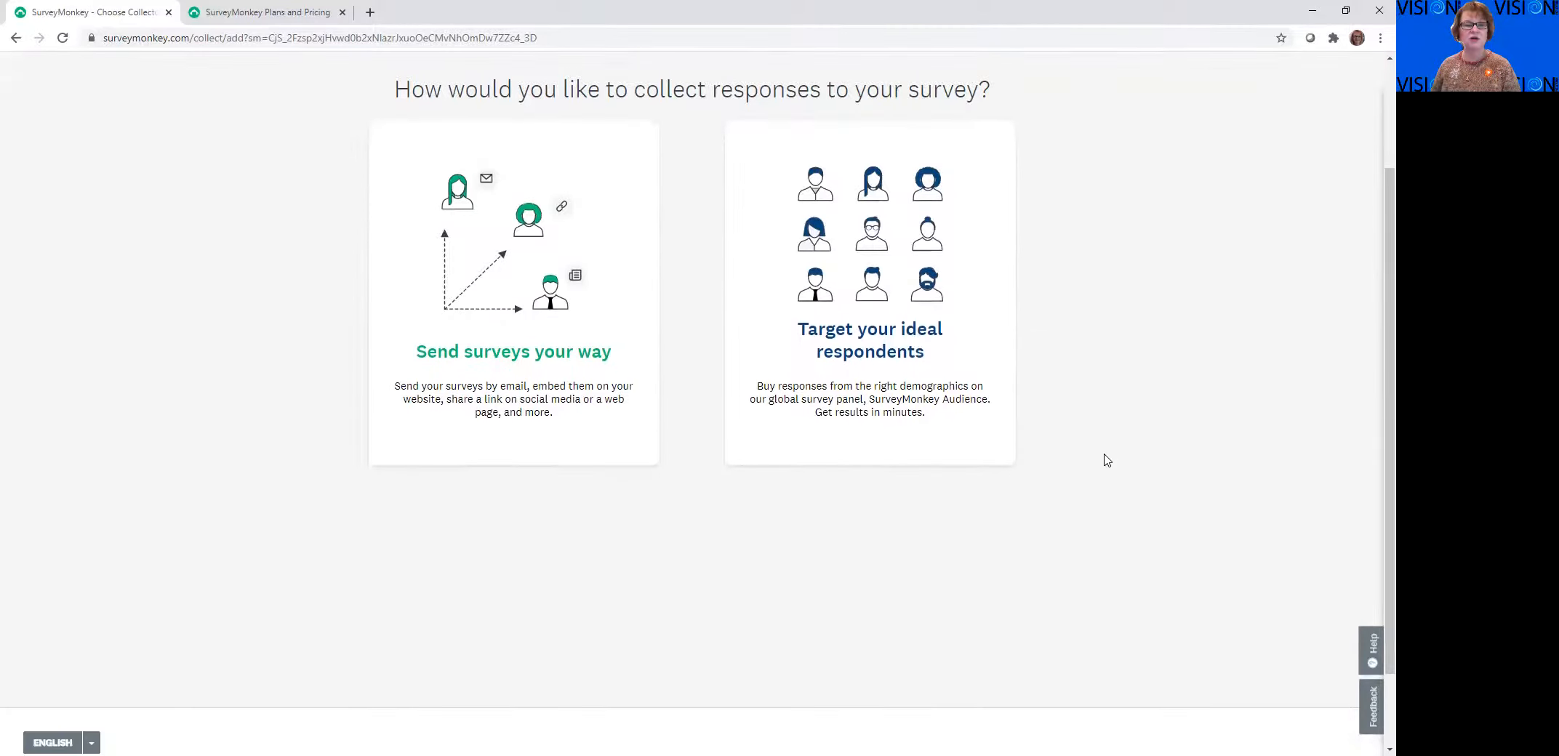
scroll(1105, 460, up, 2)
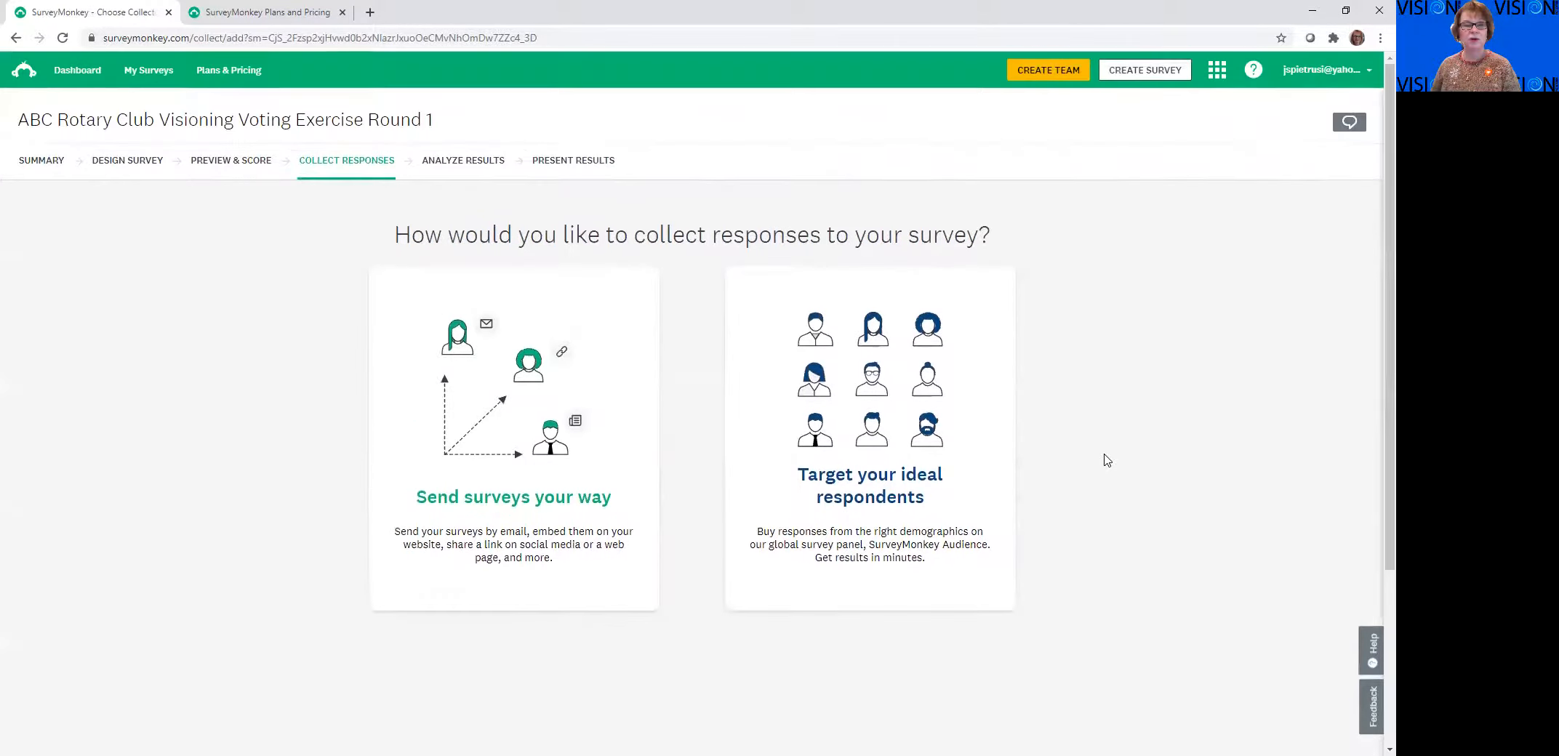
Choose to send the survey independently and create a shareable survey link to collect the responses
click(509, 496)
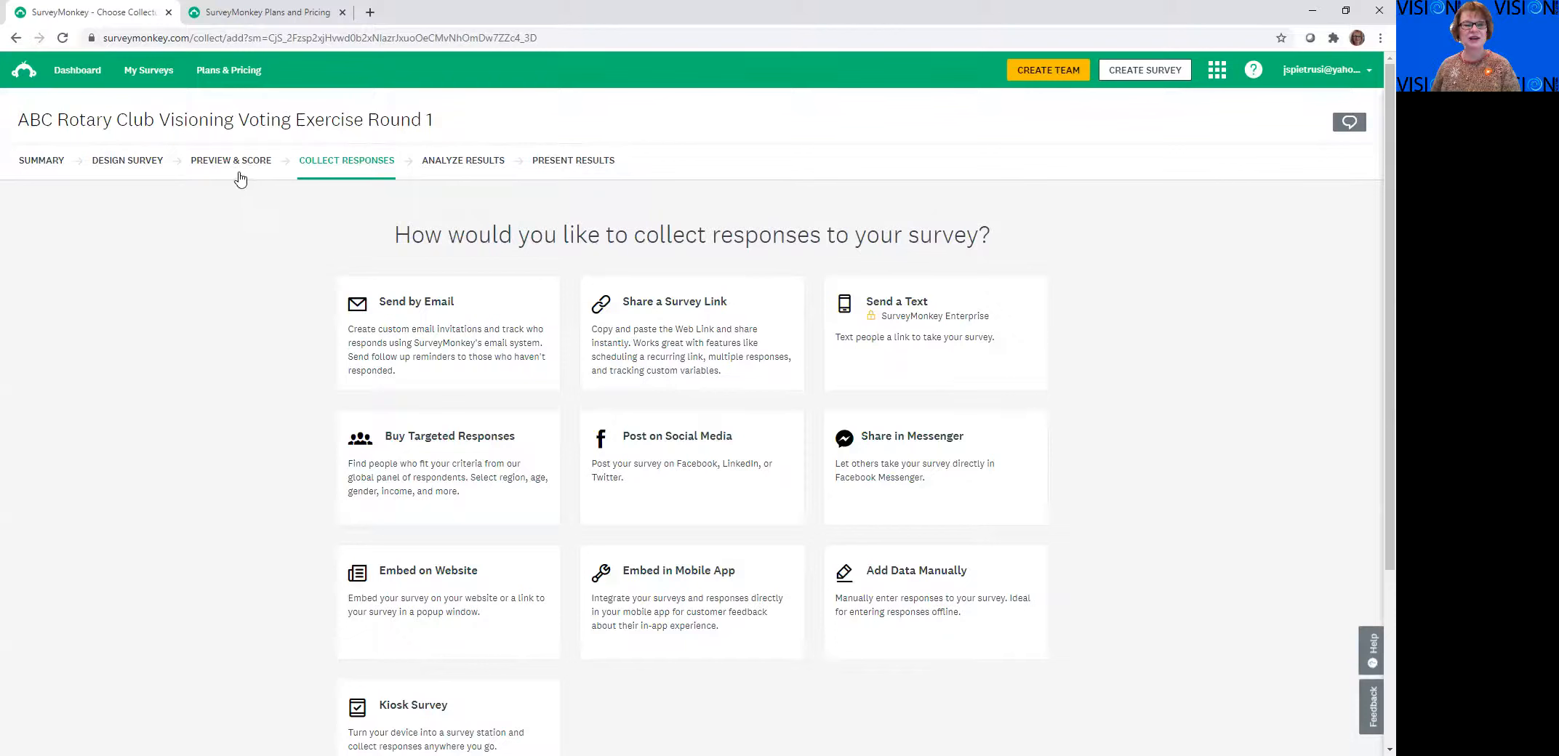
click(666, 312)
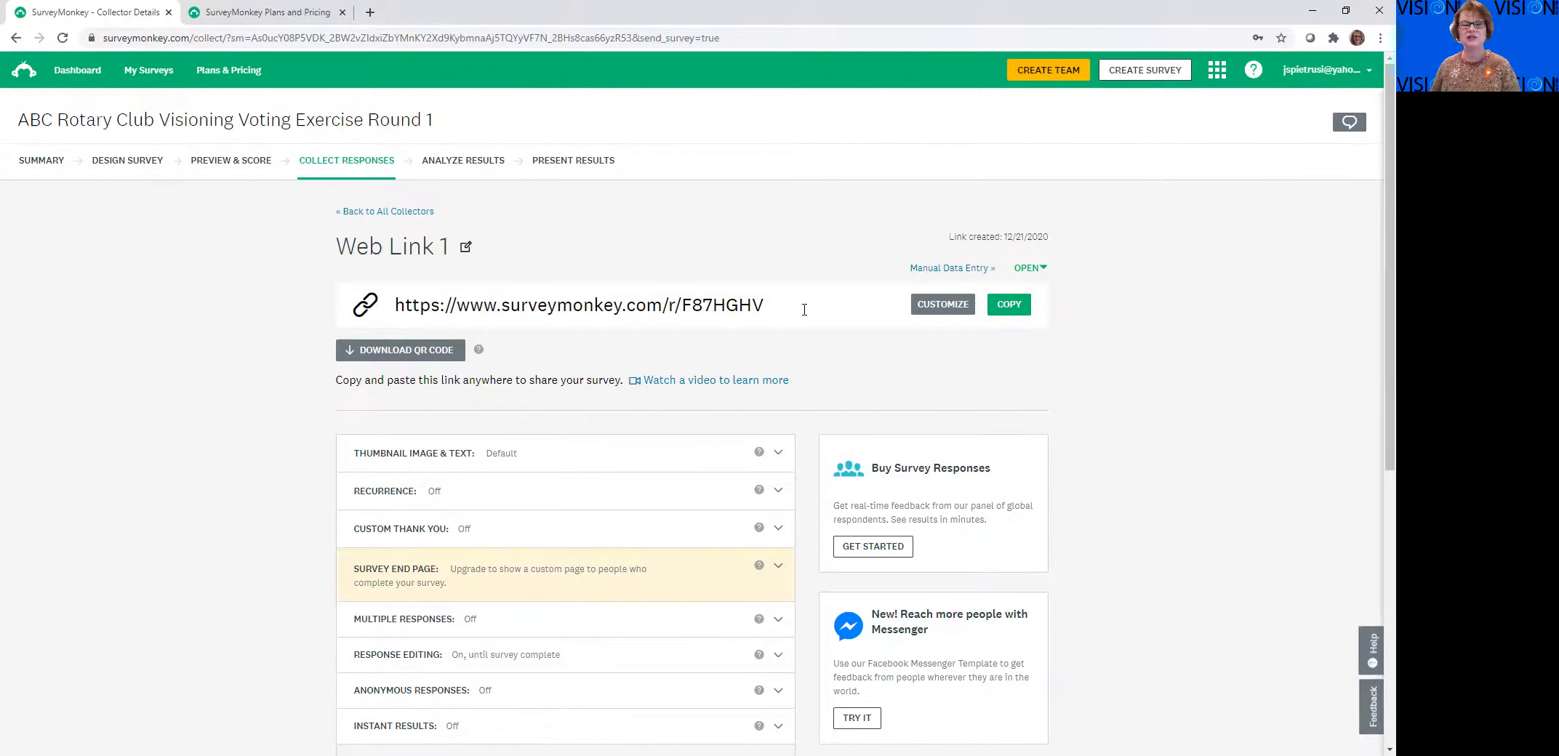
Customize the survey web link's ending to ABCRotary, save it, and copy the finished link for sharing
click(943, 307)
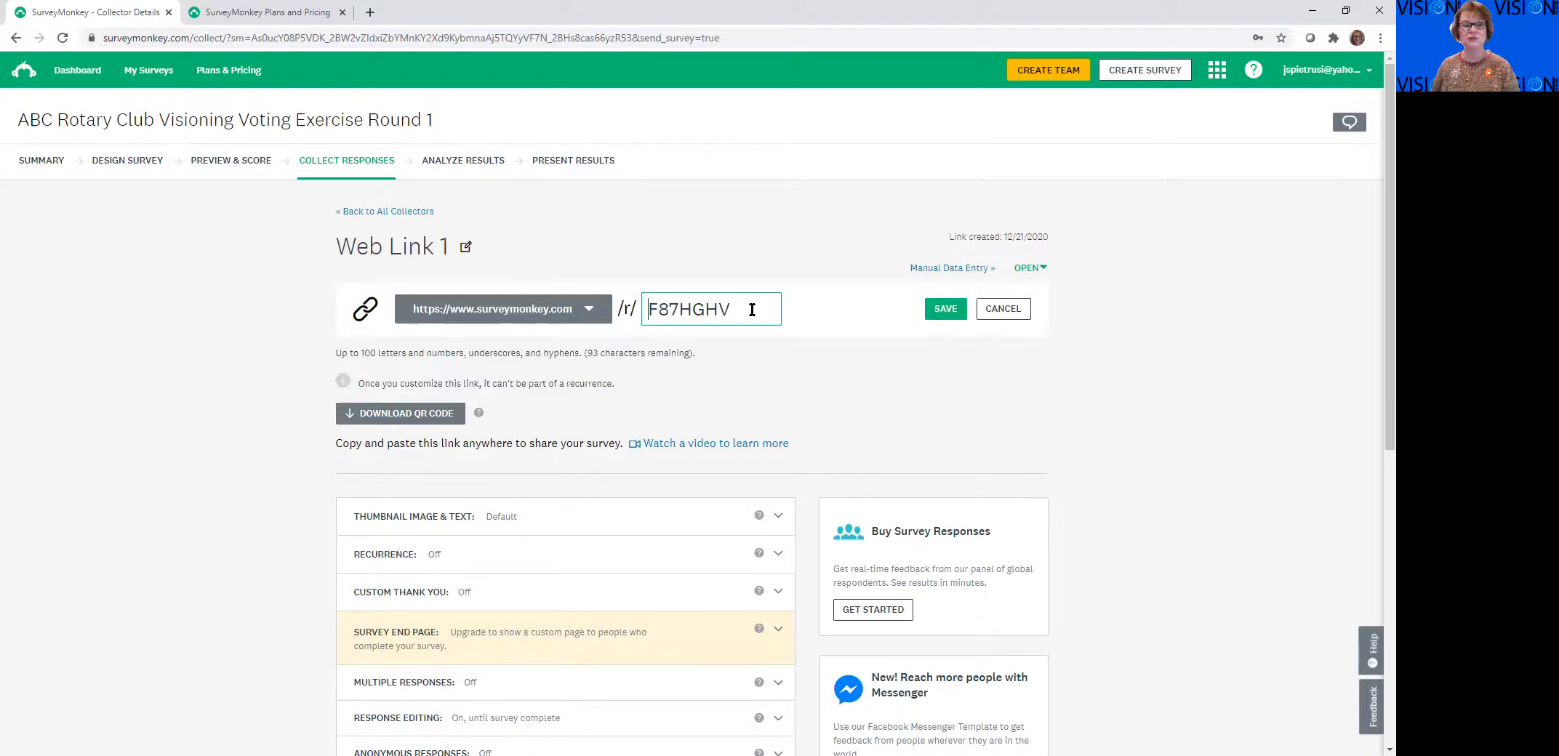
drag(752, 311, 575, 339)
text(AB)
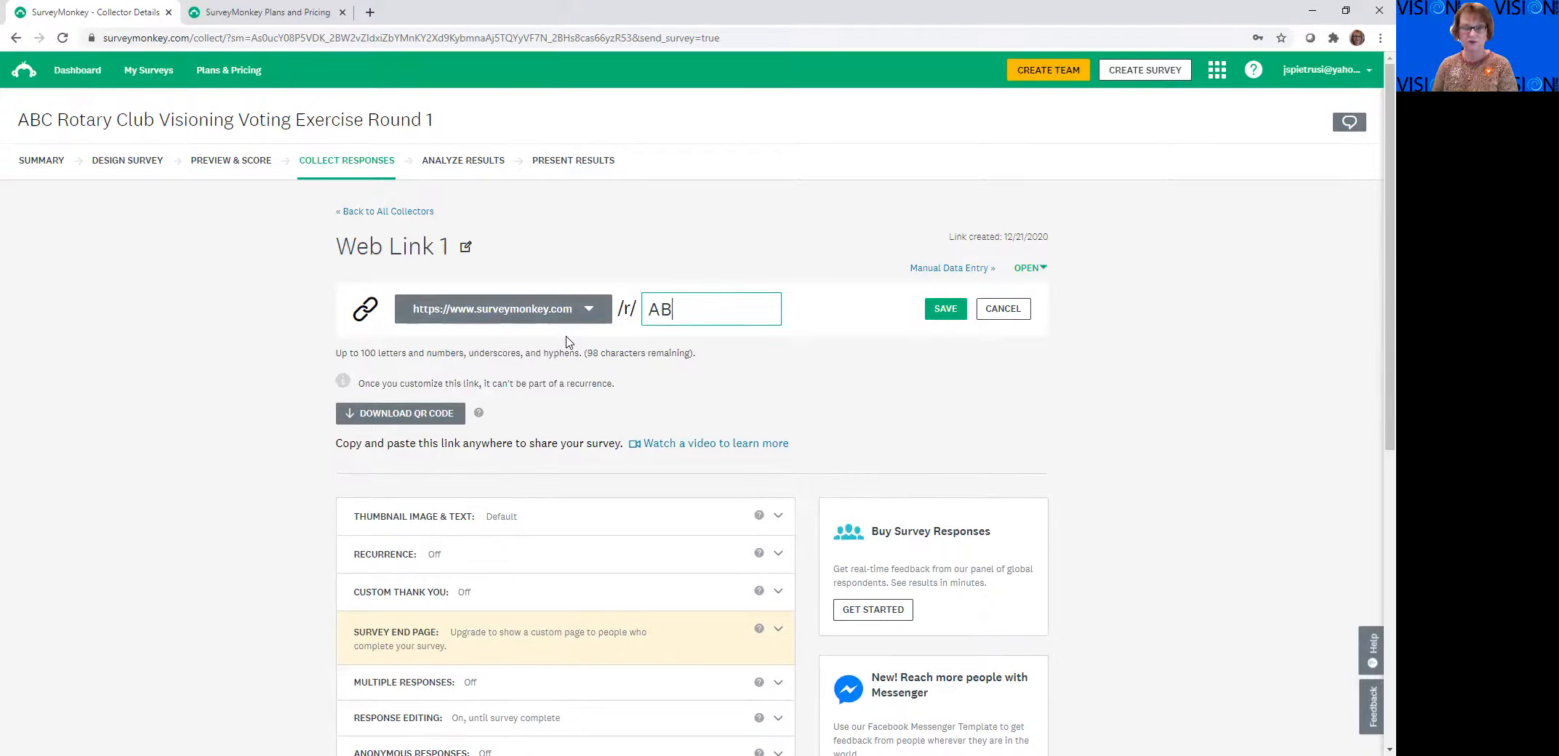
text(CRptar)
key(BackSpace)
key(BackSpace)
key(BackSpace)
key(BackSpace)
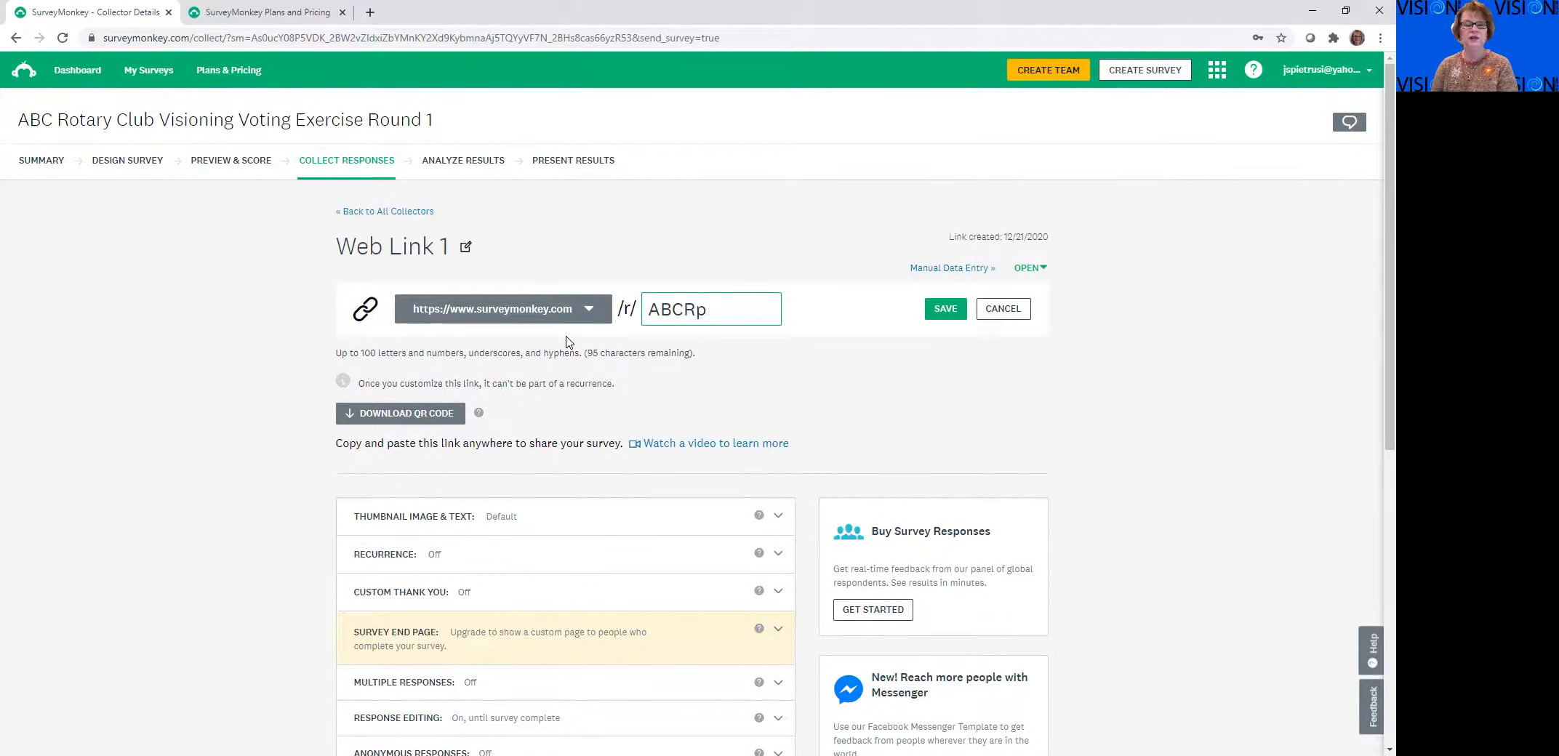
text(otary)
click(929, 309)
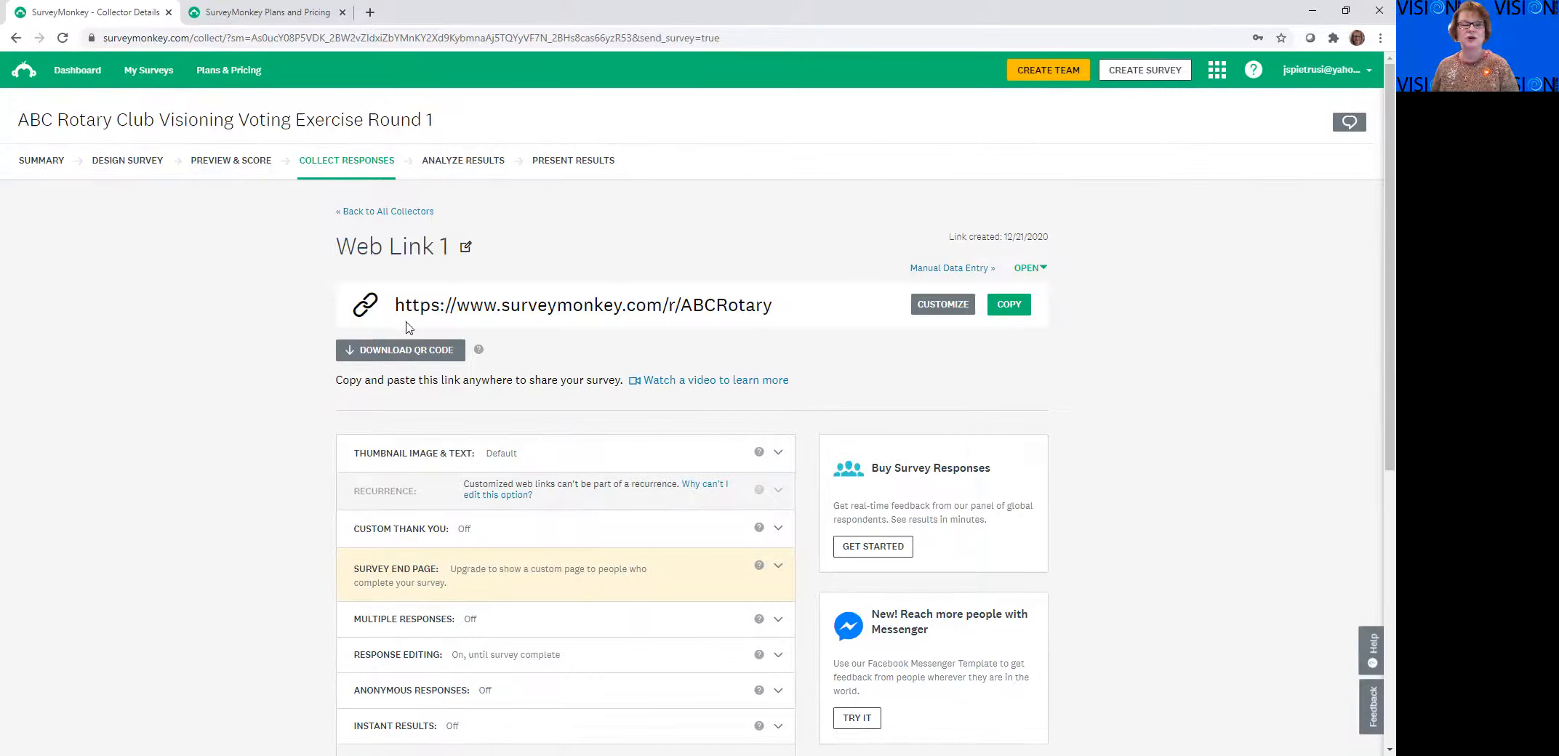
click(1011, 306)
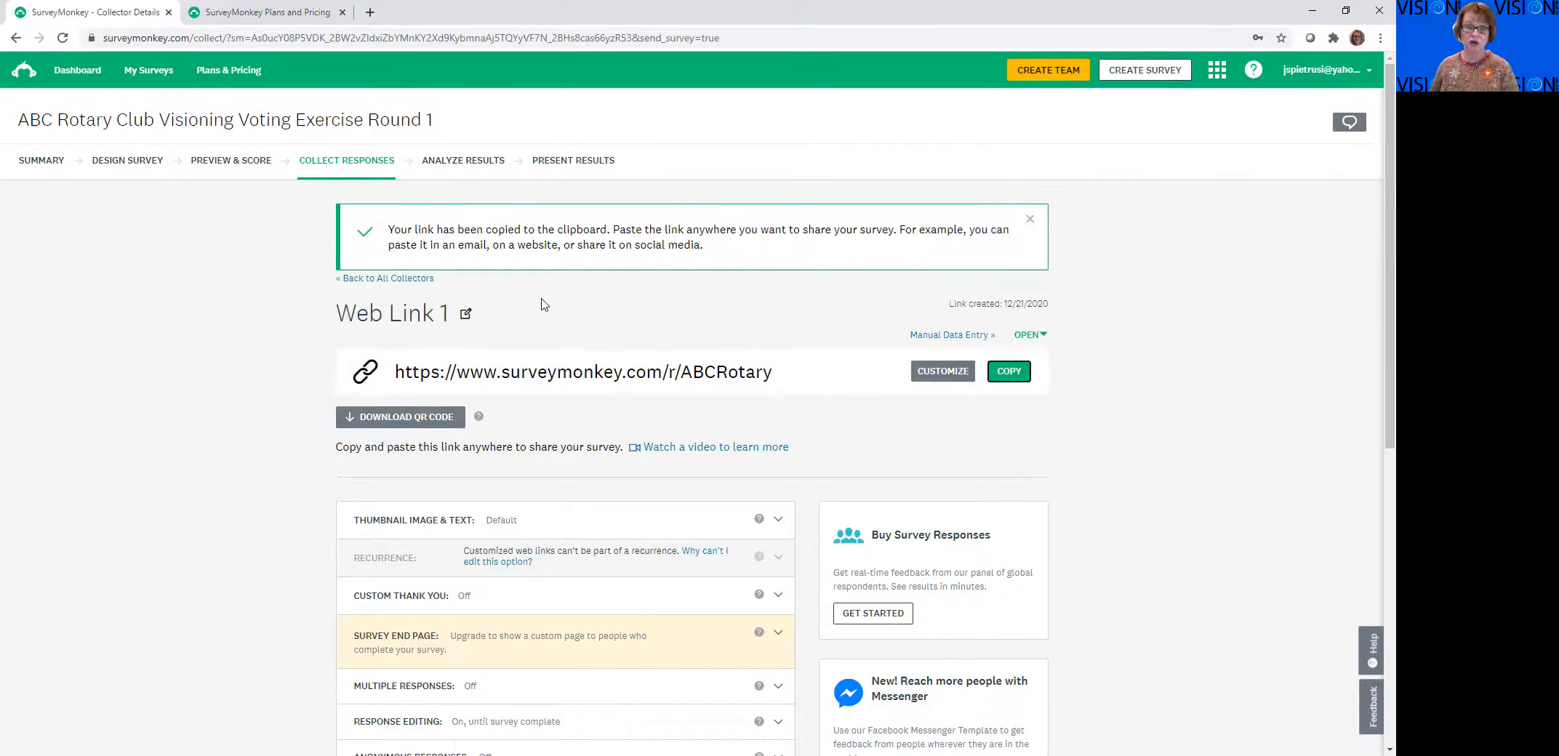
Go back to the survey design to review the title and question 1's answer choices, and return to the response collectors
click(135, 166)
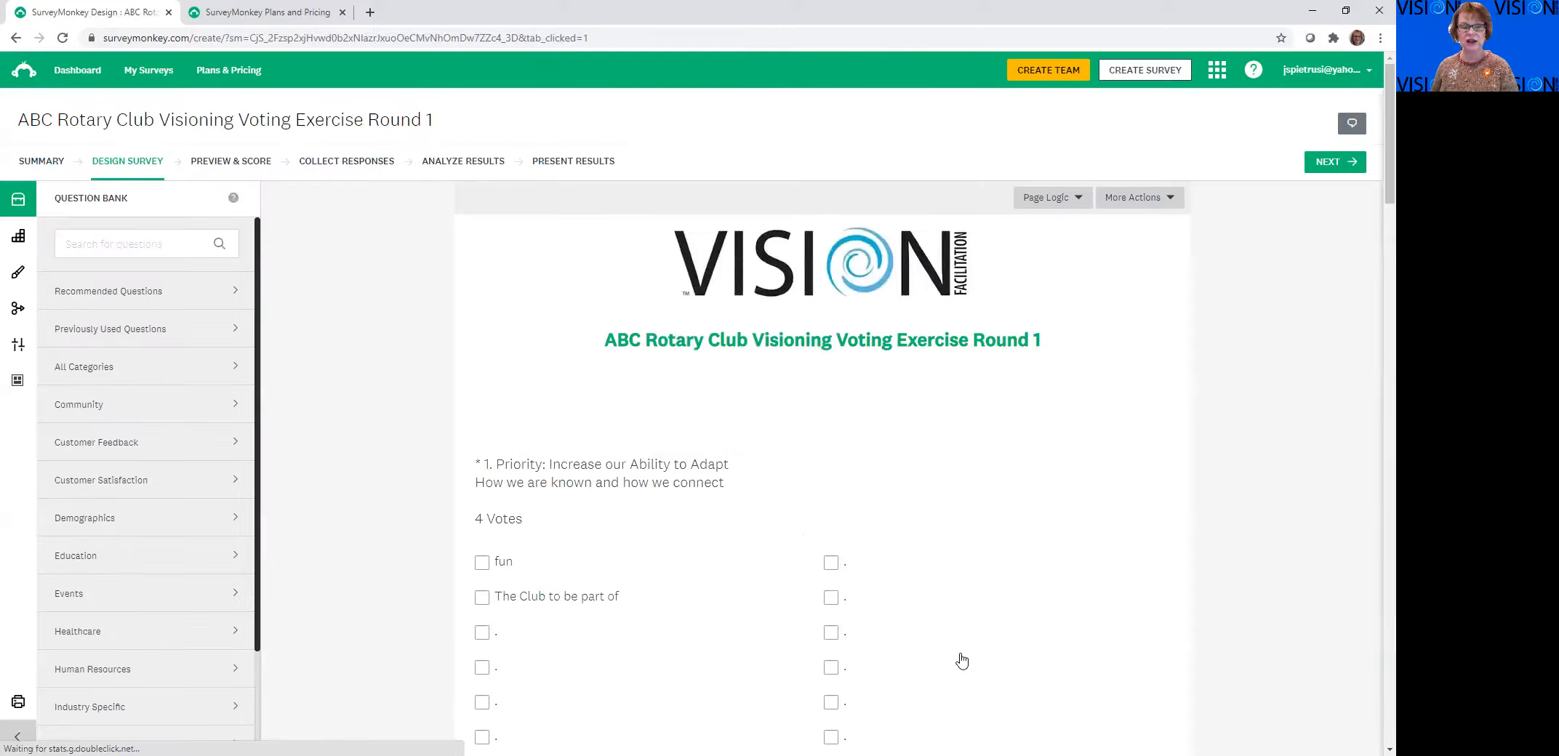
scroll(962, 661, down, 3)
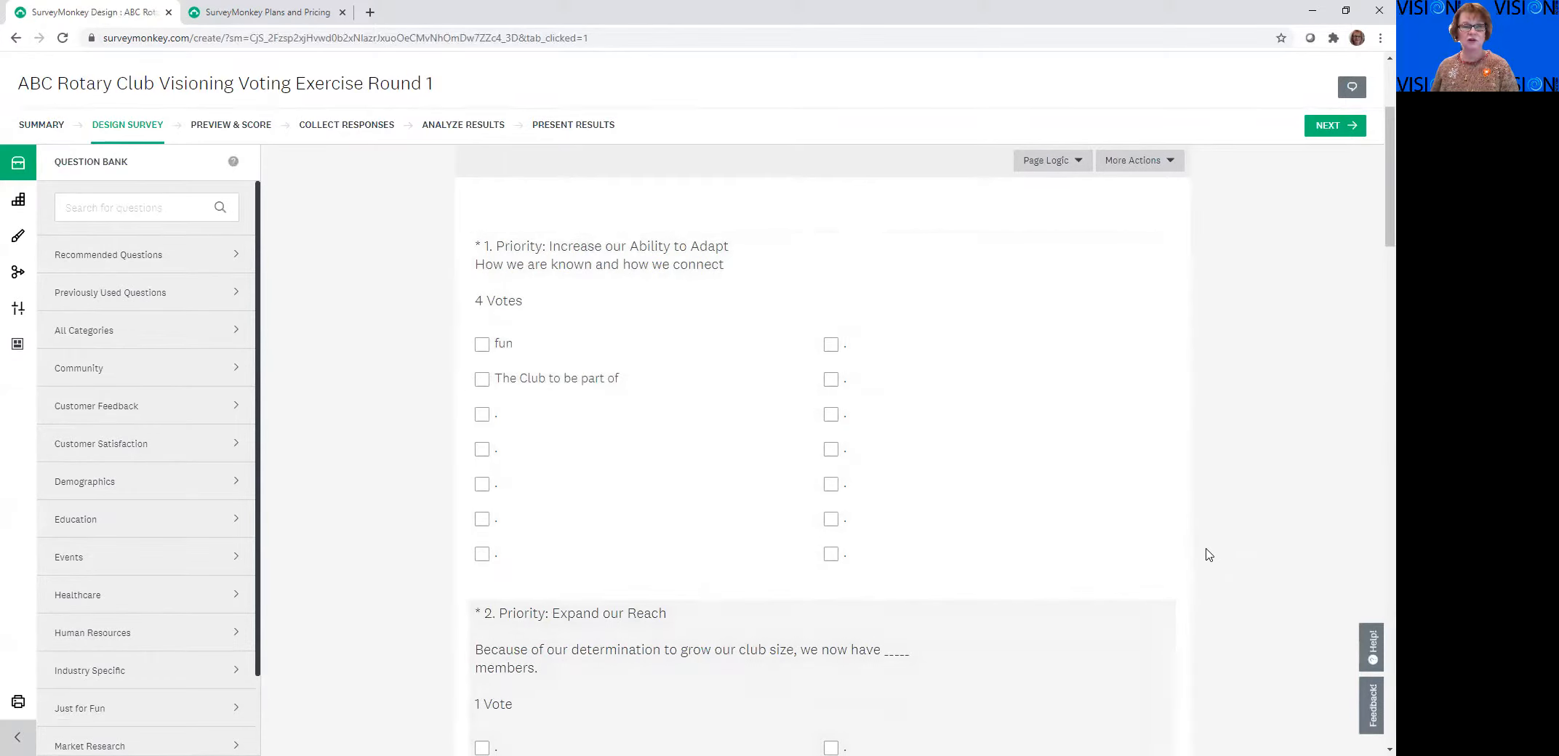
scroll(1246, 538, up, 2)
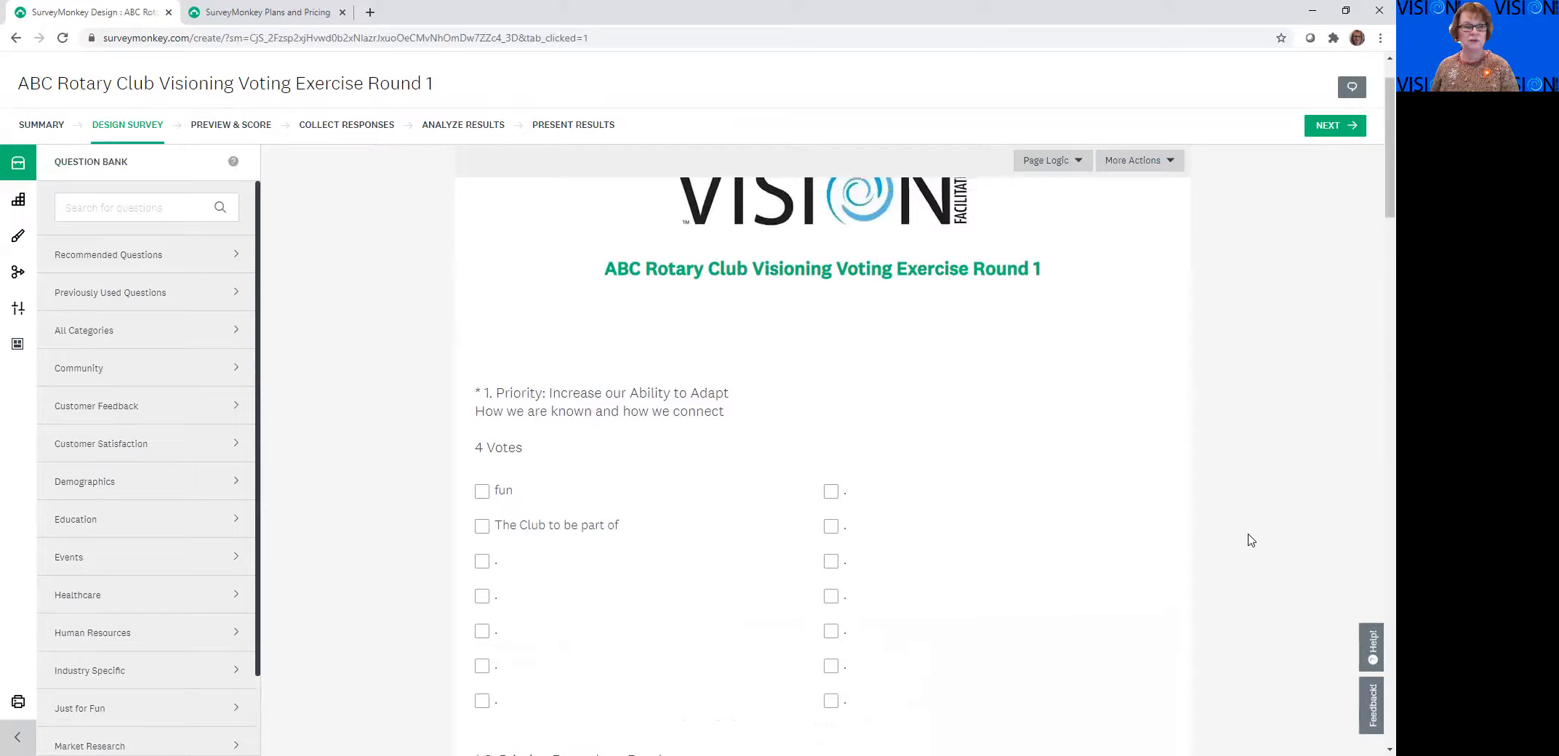
scroll(1251, 540, up, 1)
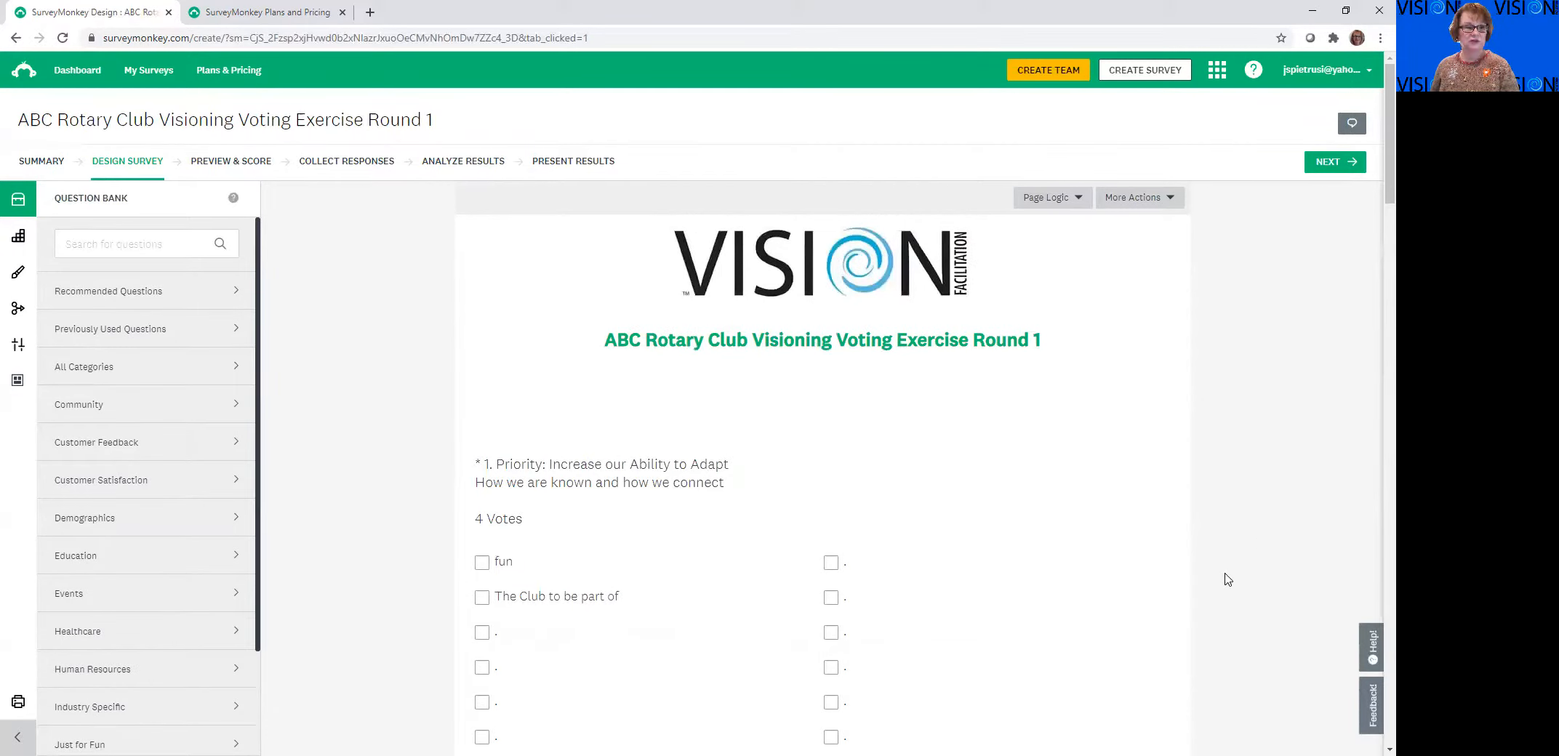
mouse_move(1153, 476)
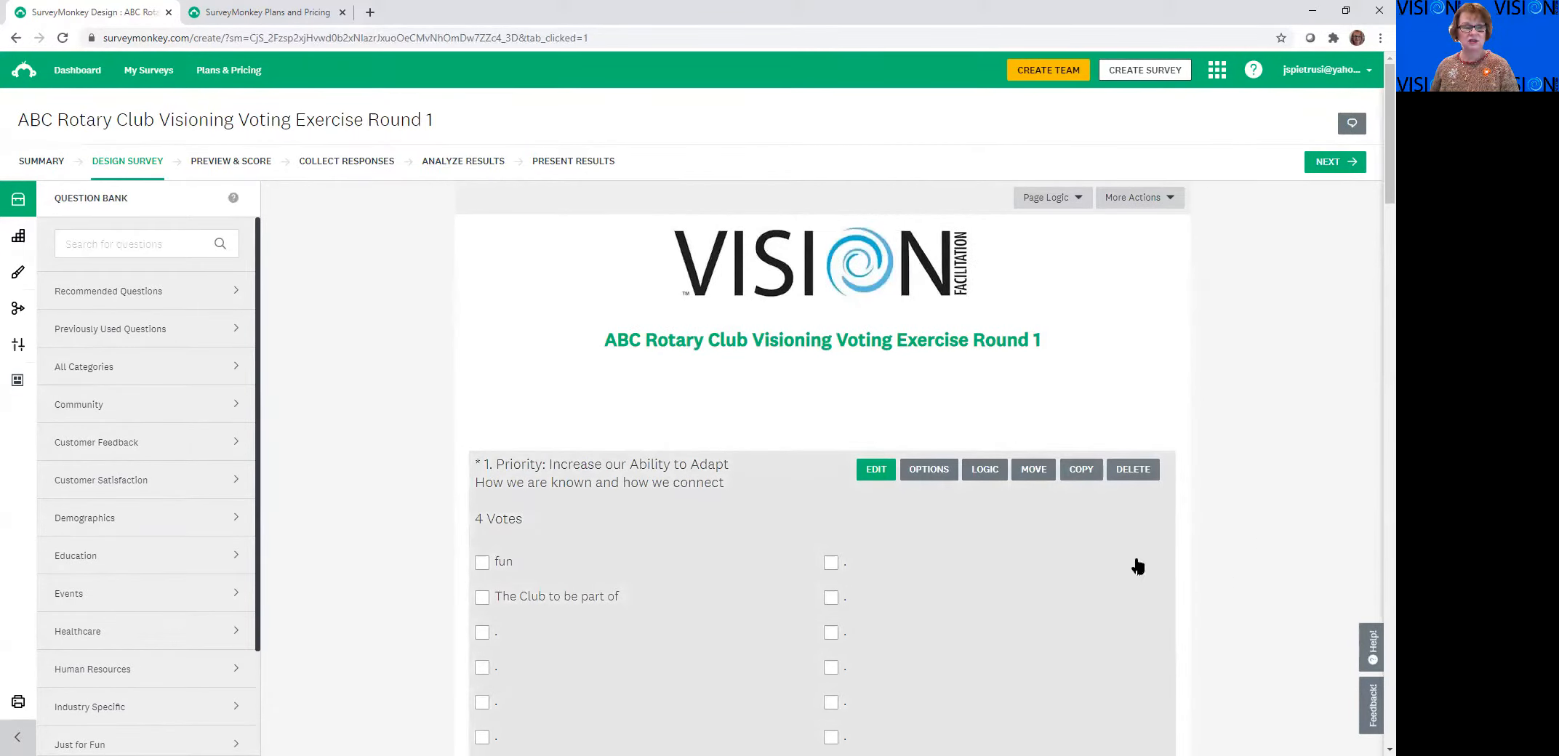
click(351, 166)
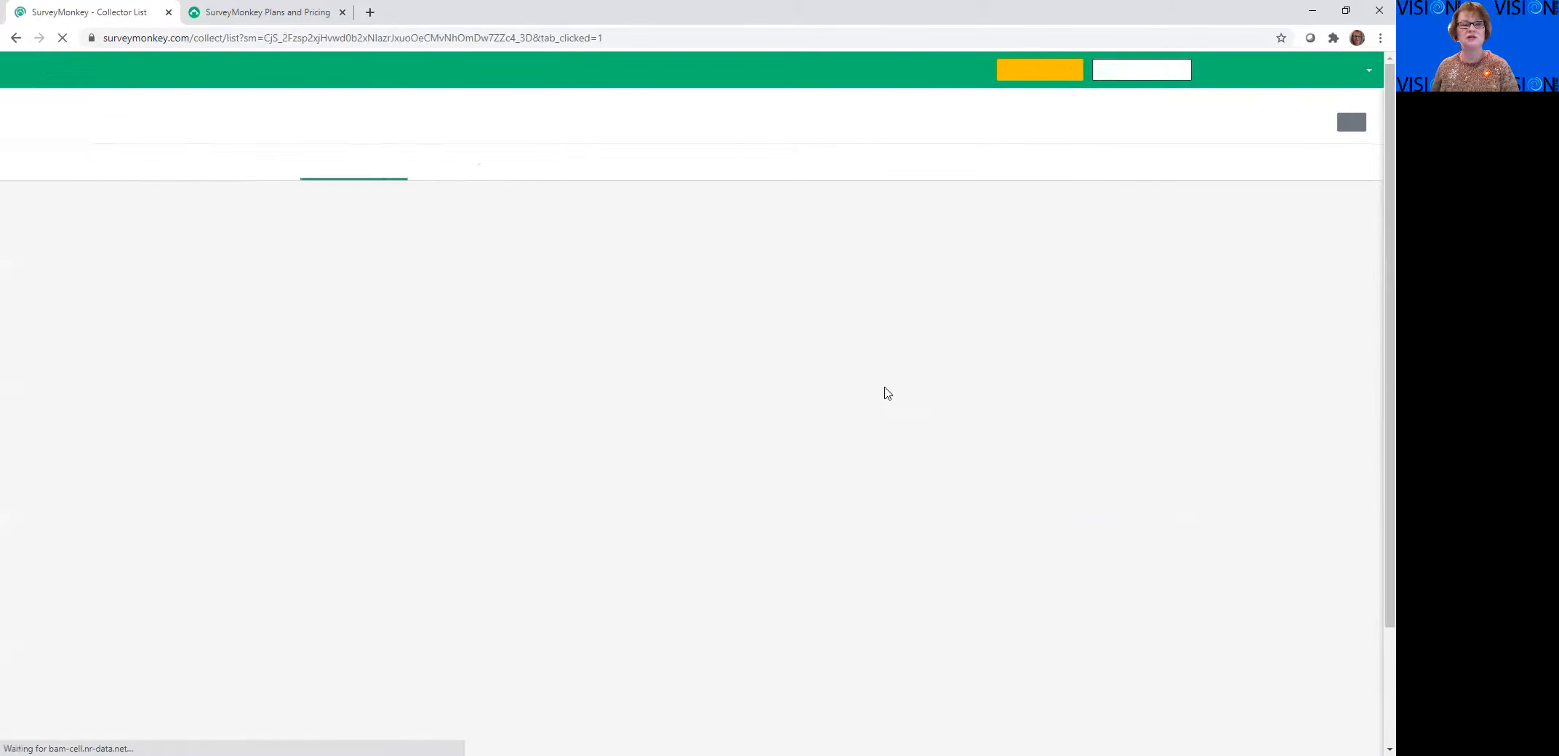